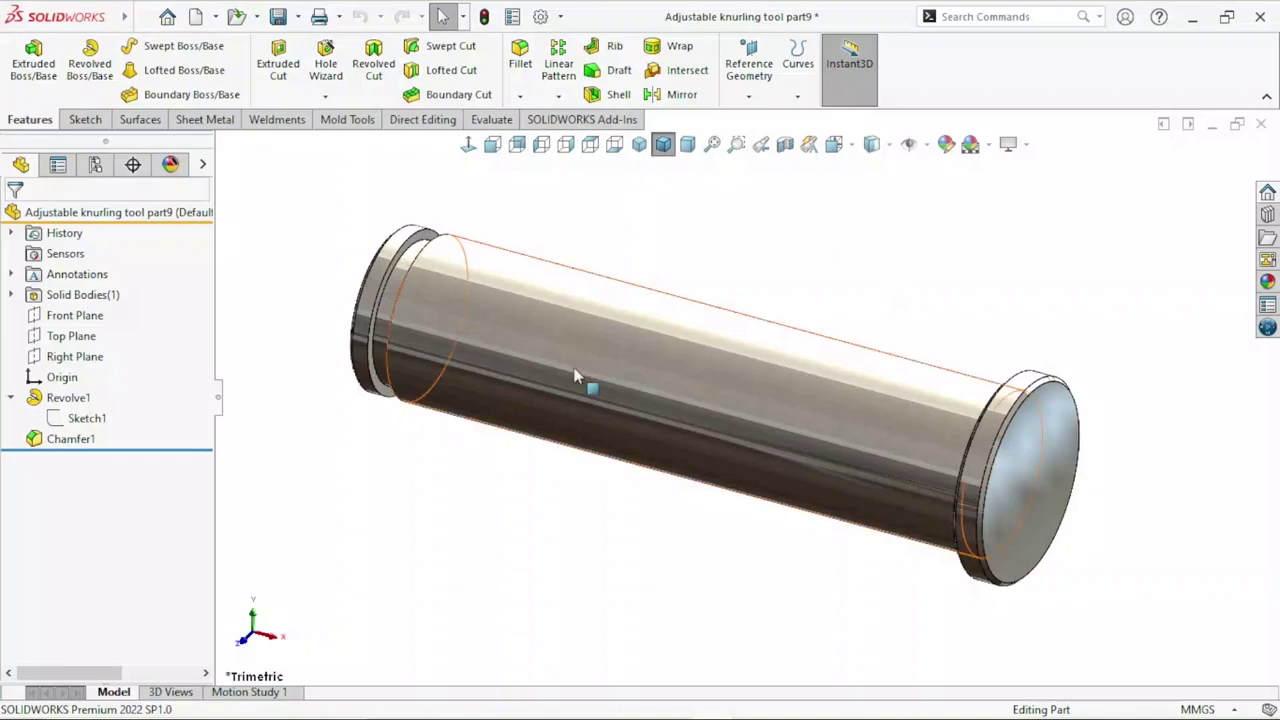
# Orbit and zoom the existing model to inspect it from several angles
pyautogui.scroll(2, 640, 565)
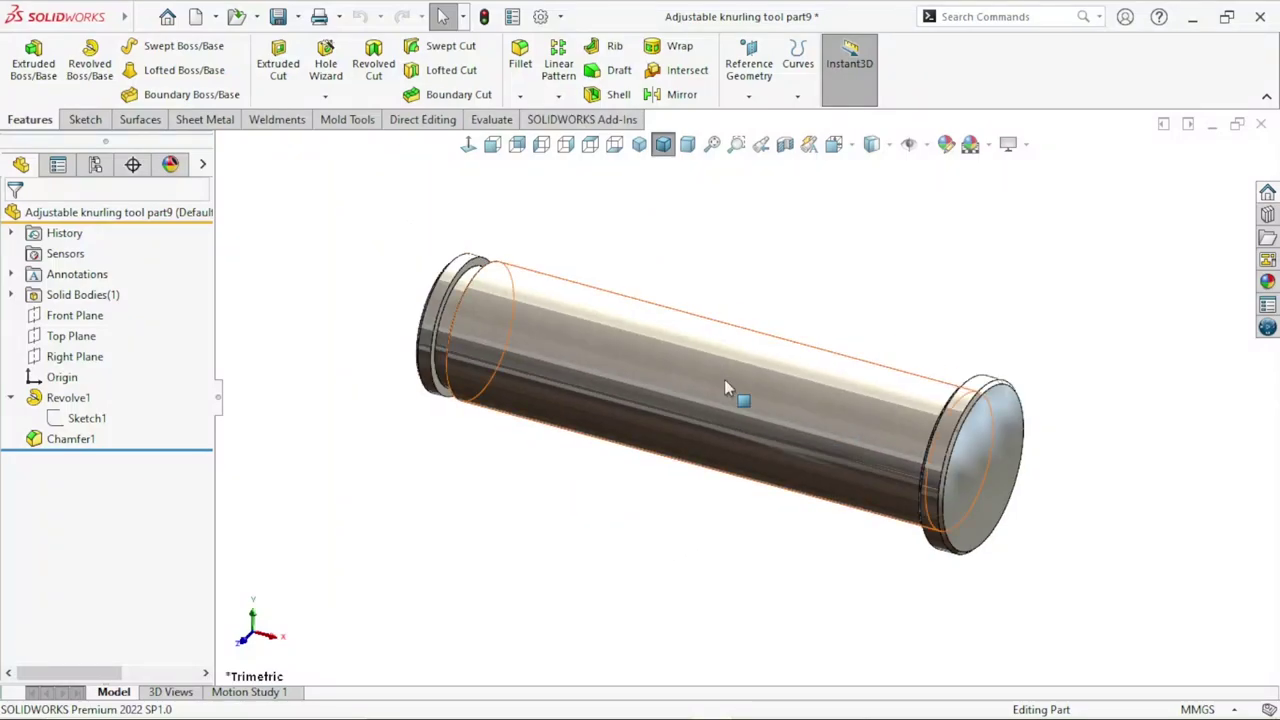
pyautogui.moveTo(591, 514)
pyautogui.mouseDown(button='middle')
pyautogui.moveTo(600, 549)
pyautogui.moveTo(721, 519)
pyautogui.moveTo(663, 563)
pyautogui.moveTo(623, 529)
pyautogui.moveTo(615, 580)
pyautogui.mouseUp(button='middle')
pyautogui.scroll(2, 804, 384)
pyautogui.scroll(-2, 680, 437)
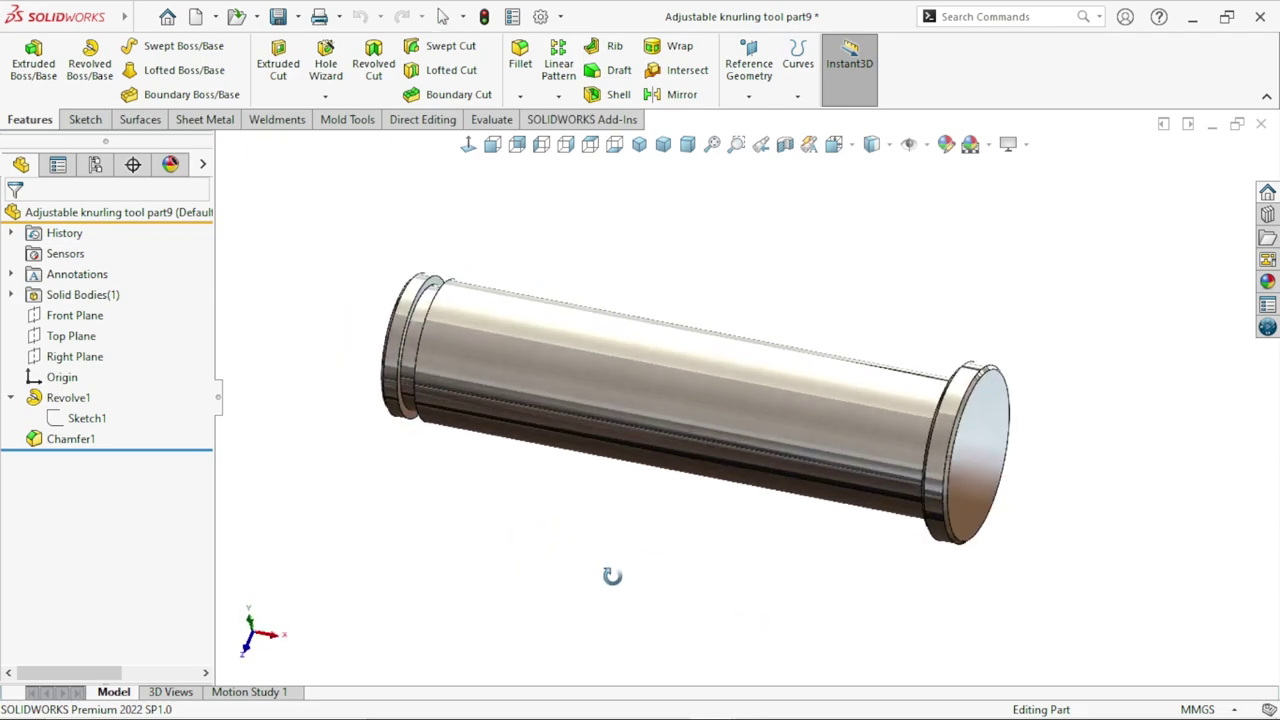
pyautogui.scroll(2, 615, 585)
pyautogui.scroll(-2, 734, 423)
pyautogui.moveTo(651, 537); pyautogui.dragTo(640, 574, button='middle')
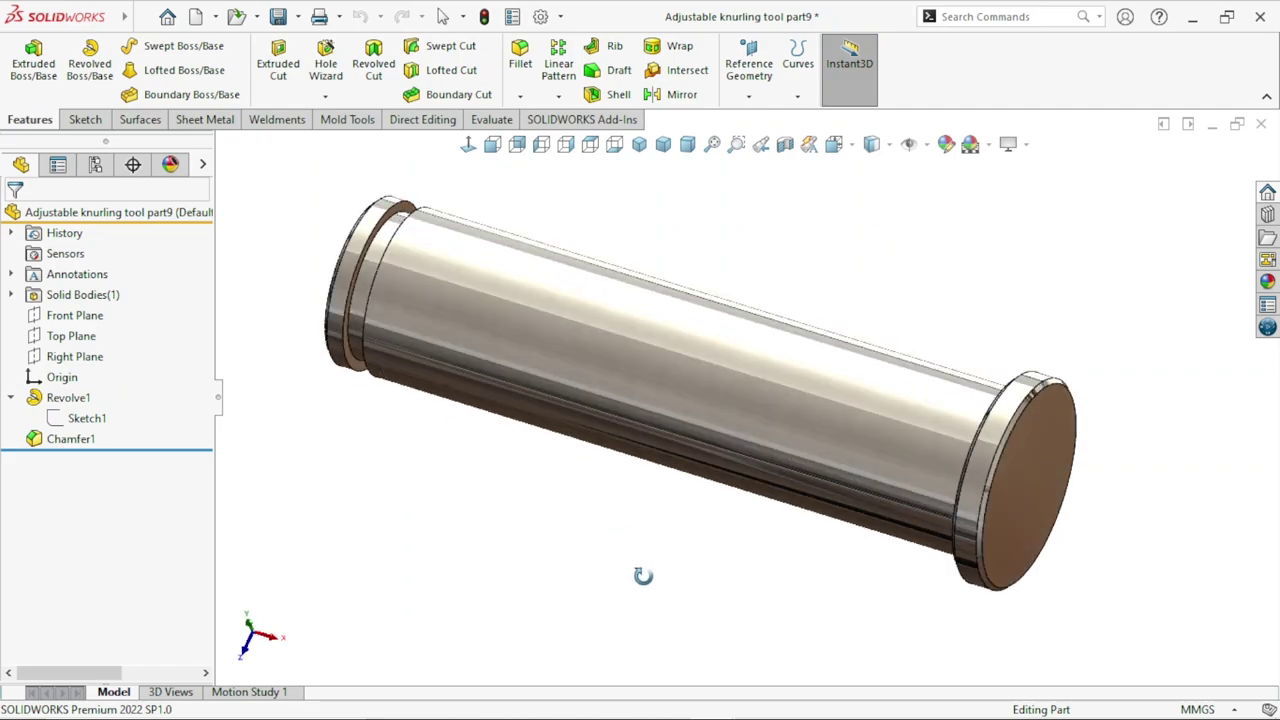
pyautogui.scroll(1, 728, 405)
pyautogui.scroll(-1, 728, 405)
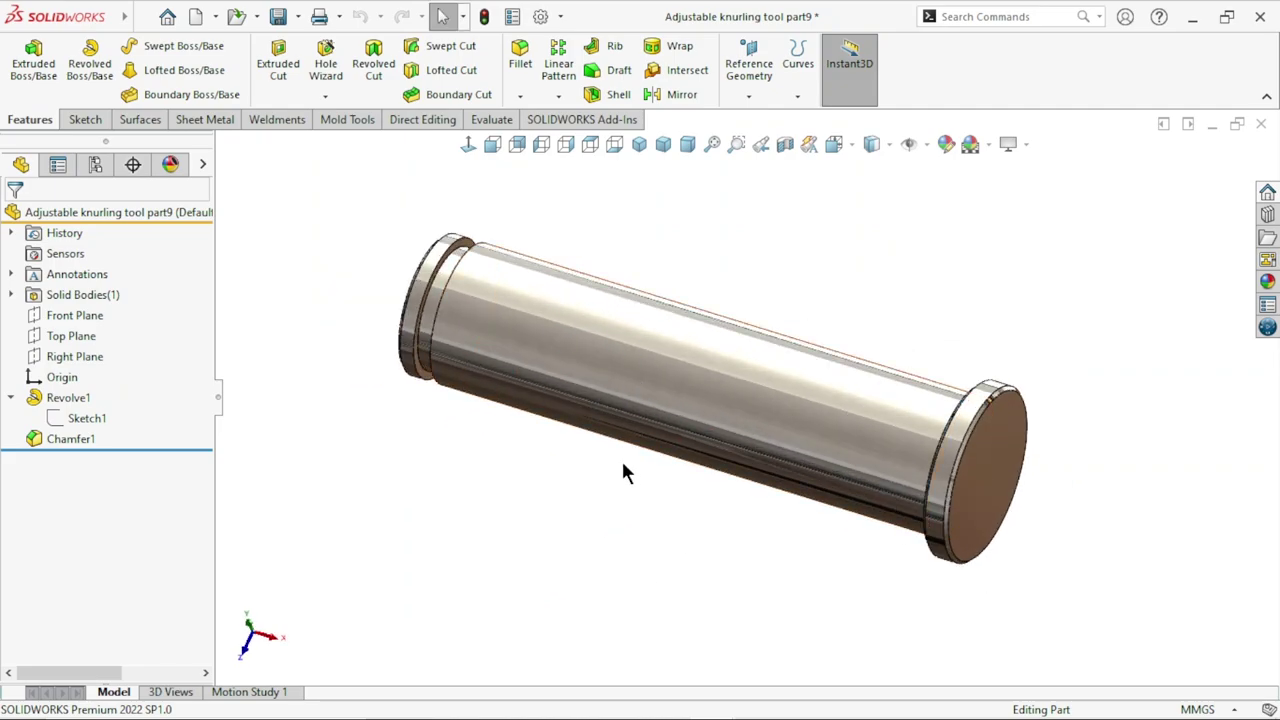
pyautogui.moveTo(458, 446)
pyautogui.mouseDown(button='middle')
pyautogui.moveTo(509, 534)
pyautogui.moveTo(440, 512)
pyautogui.mouseUp(button='middle')
pyautogui.scroll(1, 504, 499)
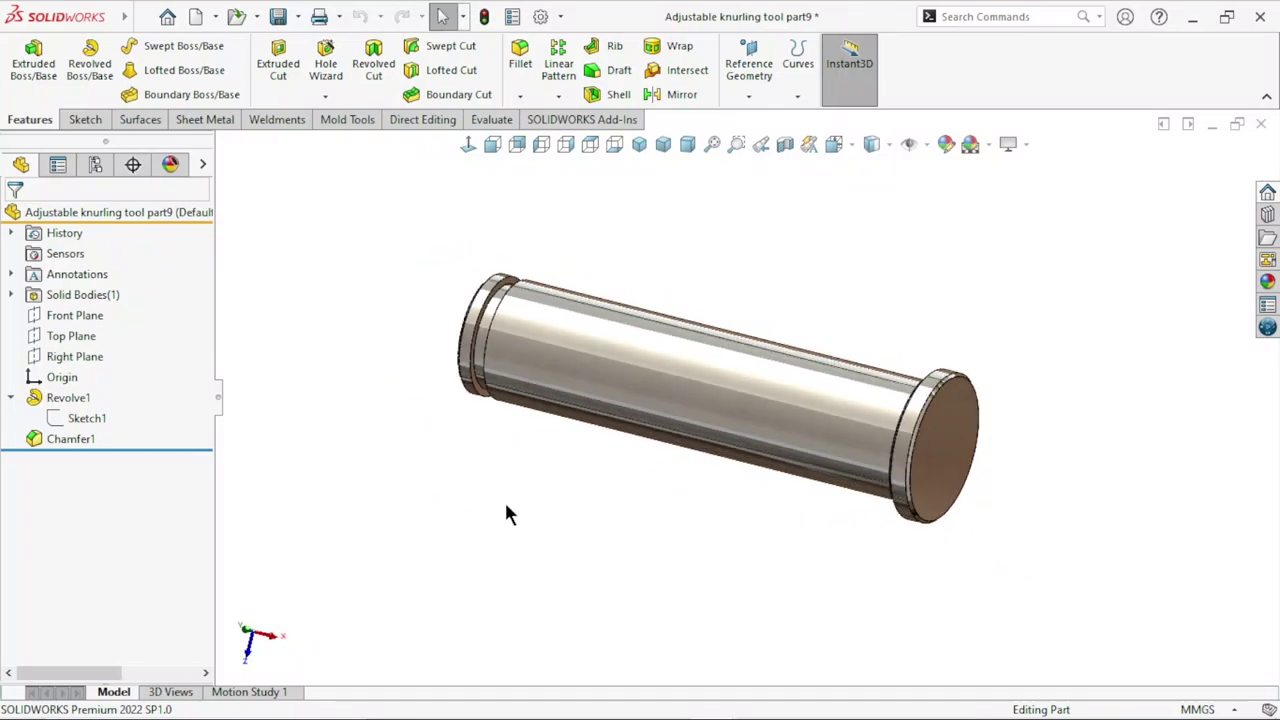
pyautogui.scroll(-2, 640, 410)
pyautogui.scroll(1, 705, 505)
pyautogui.scroll(-1, 894, 402)
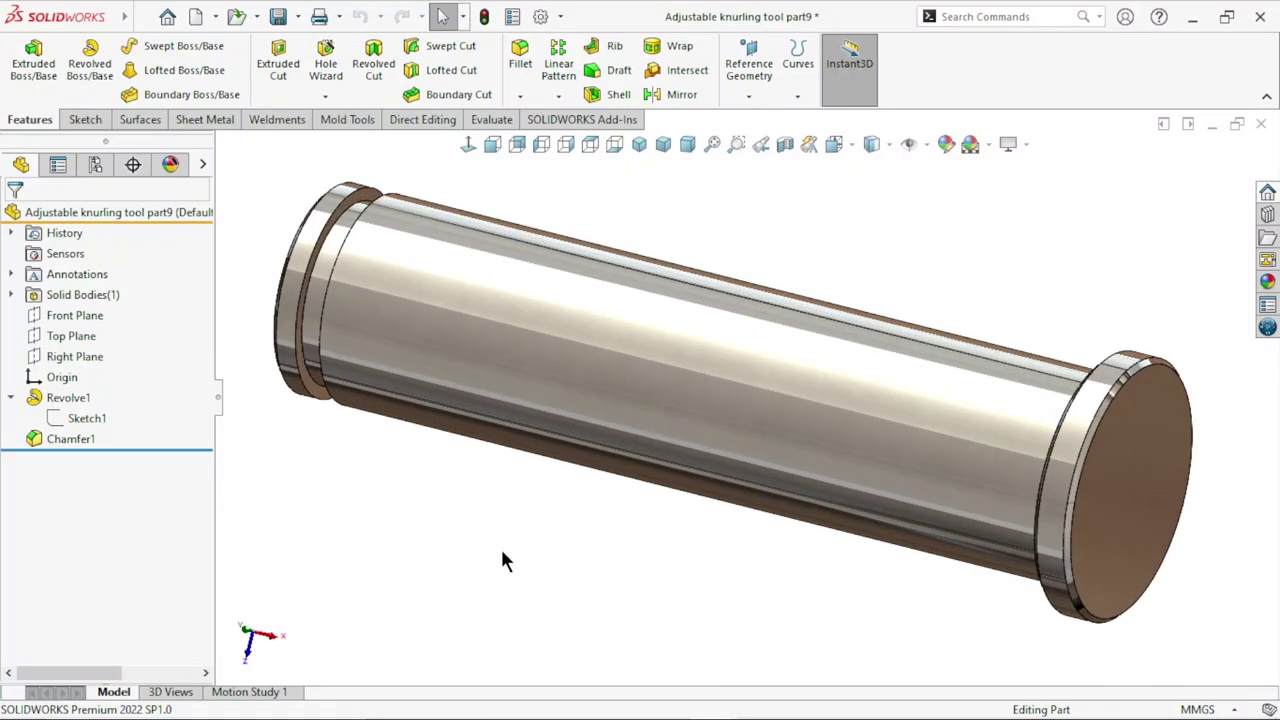
pyautogui.scroll(1, 720, 540)
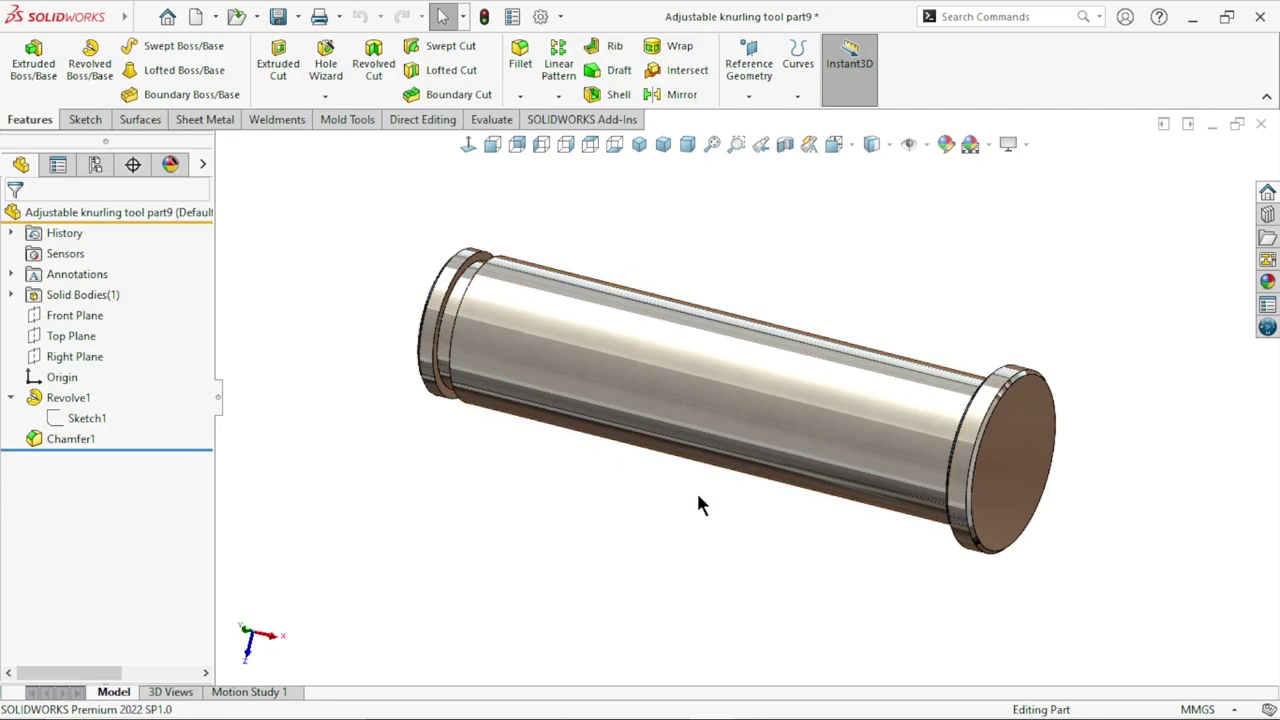
pyautogui.moveTo(698, 505); pyautogui.dragTo(684, 510, button='middle')
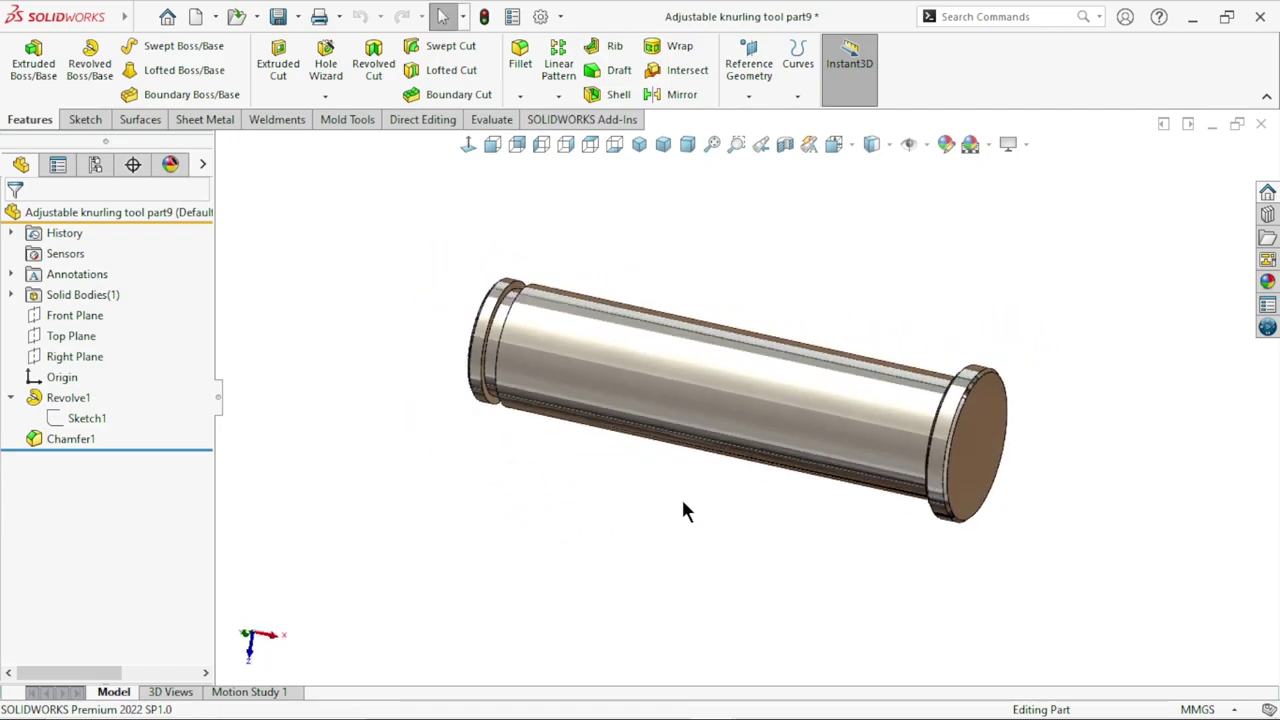
pyautogui.scroll(-2, 677, 451)
pyautogui.scroll(-2, 634, 420)
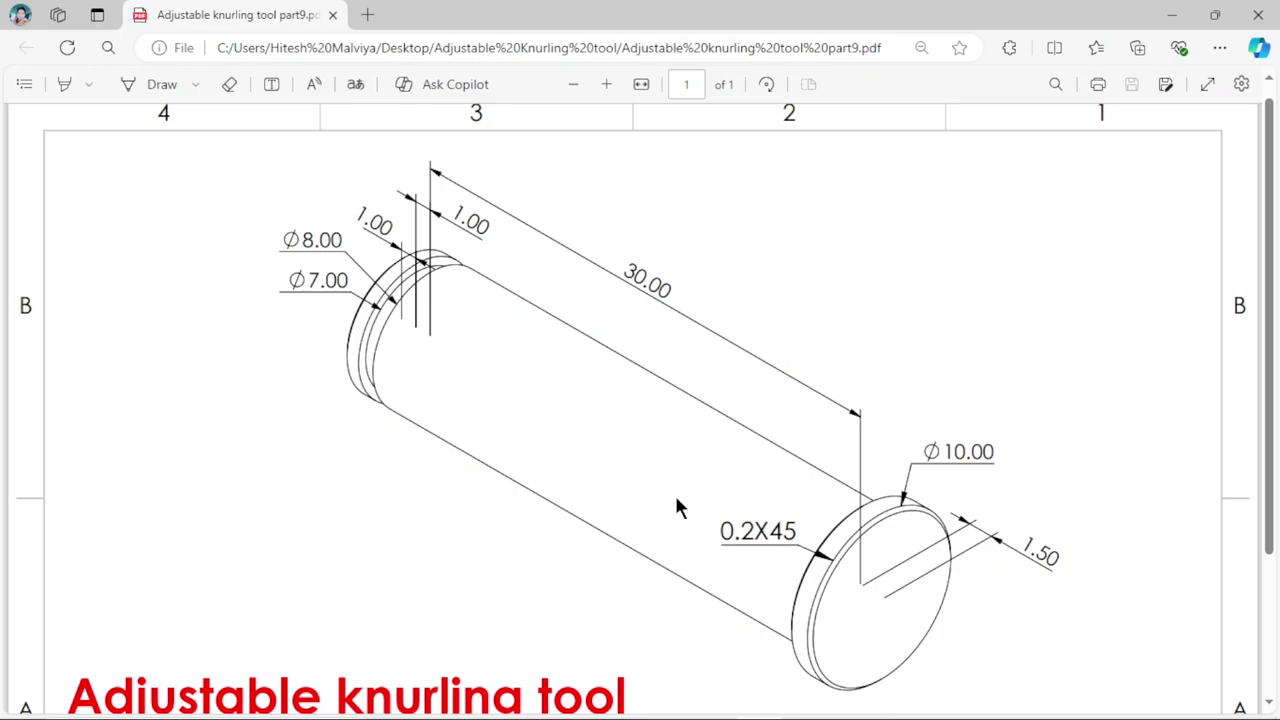
pyautogui.scroll(-3, 657, 497)
pyautogui.scroll(3, 517, 385)
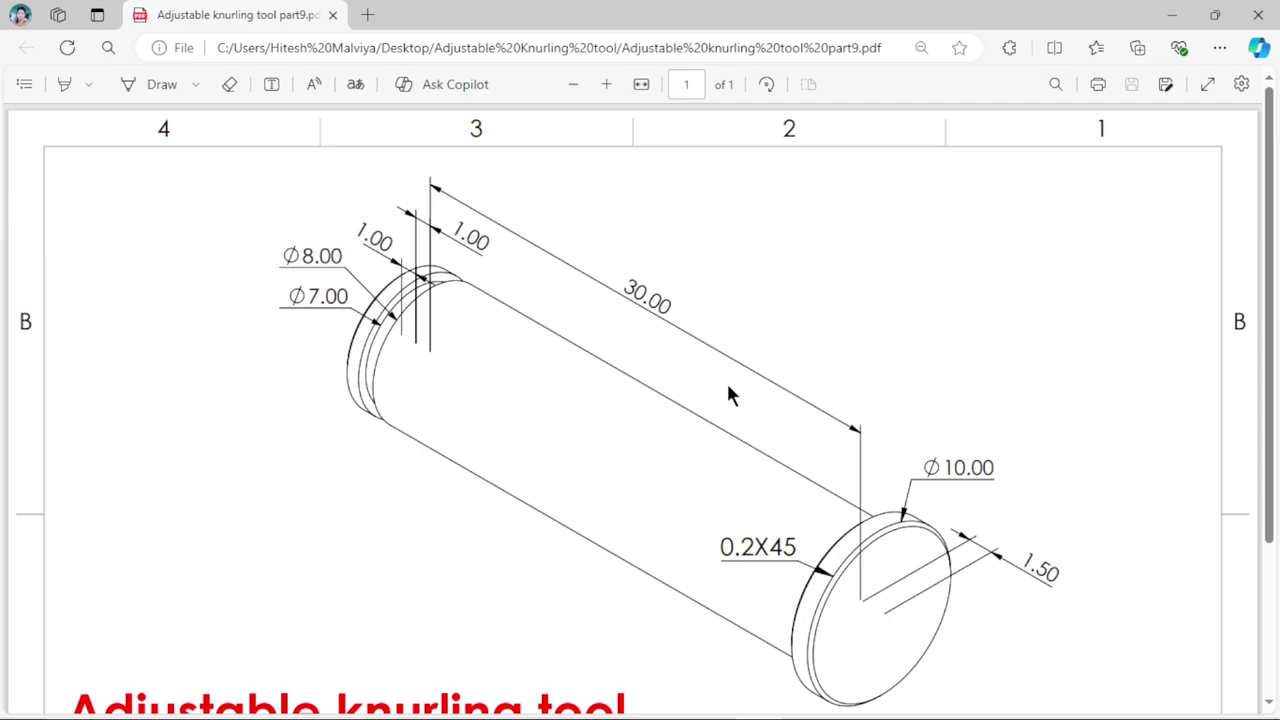
pyautogui.scroll(-3, 700, 410)
pyautogui.scroll(3, 680, 430)
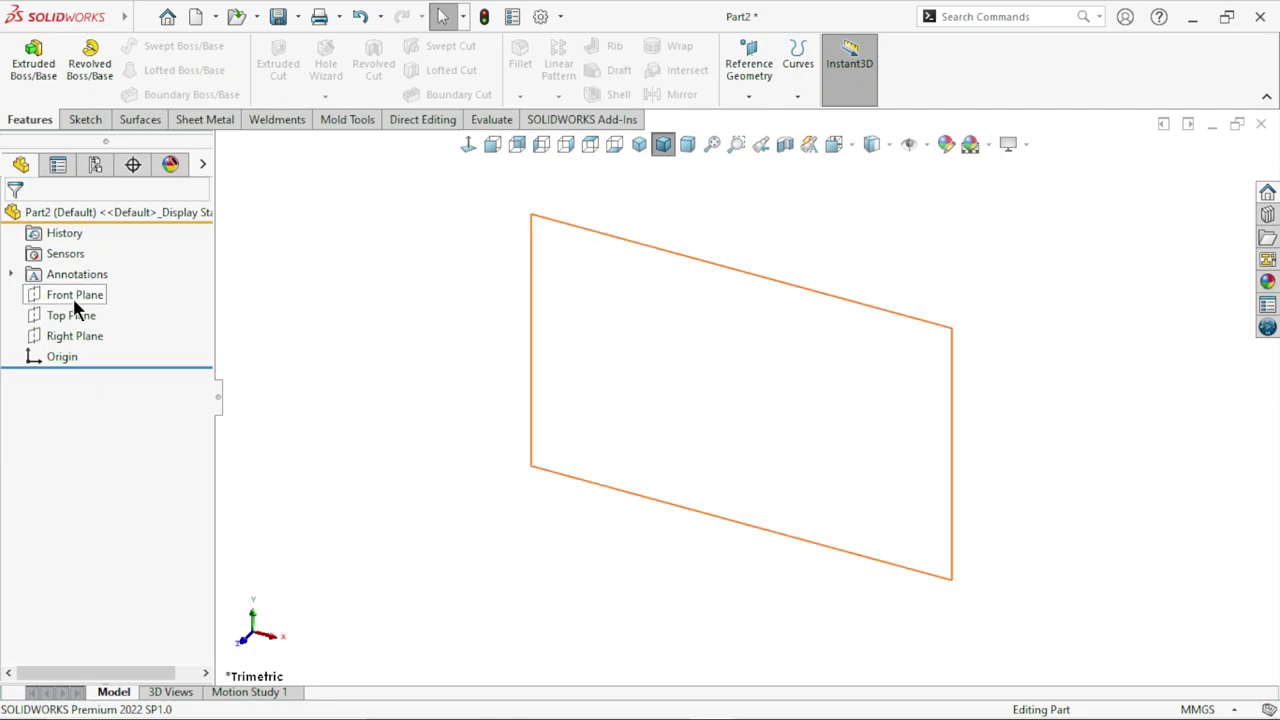
# Start a sketch on the Front Plane with a horizontal midpoint centreline through the origin
pyautogui.click(73, 296)
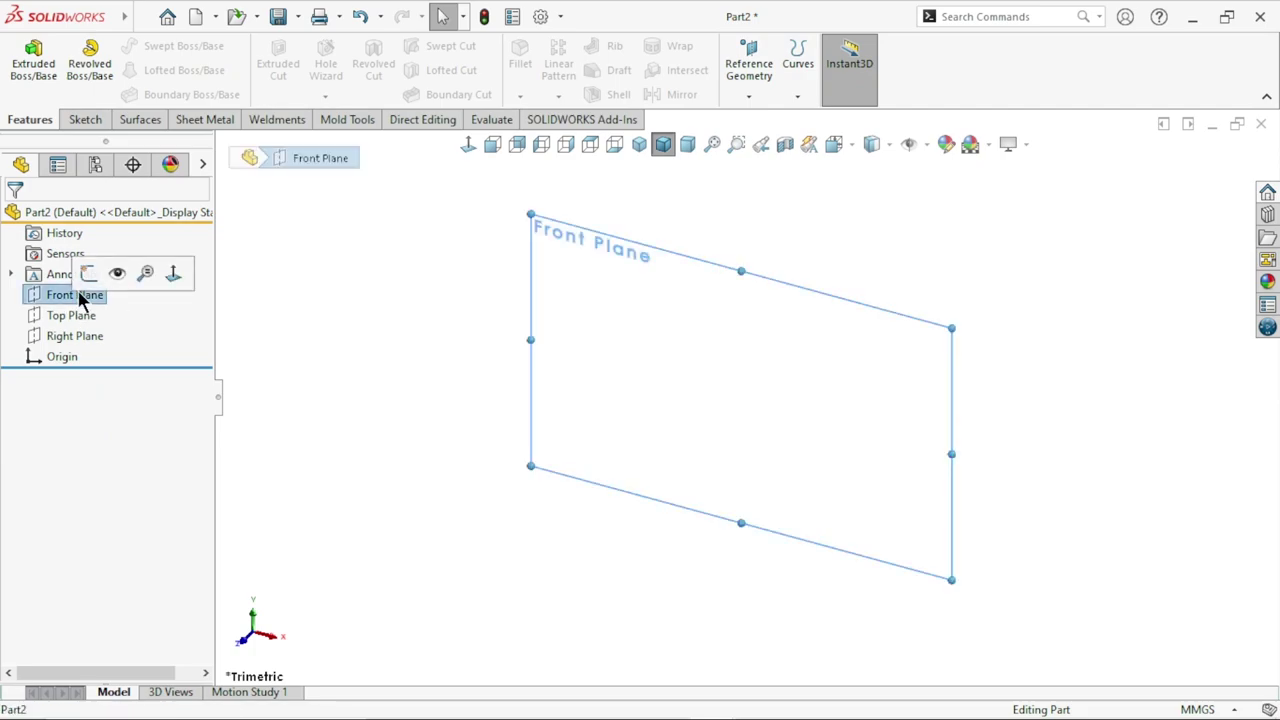
pyautogui.click(84, 274)
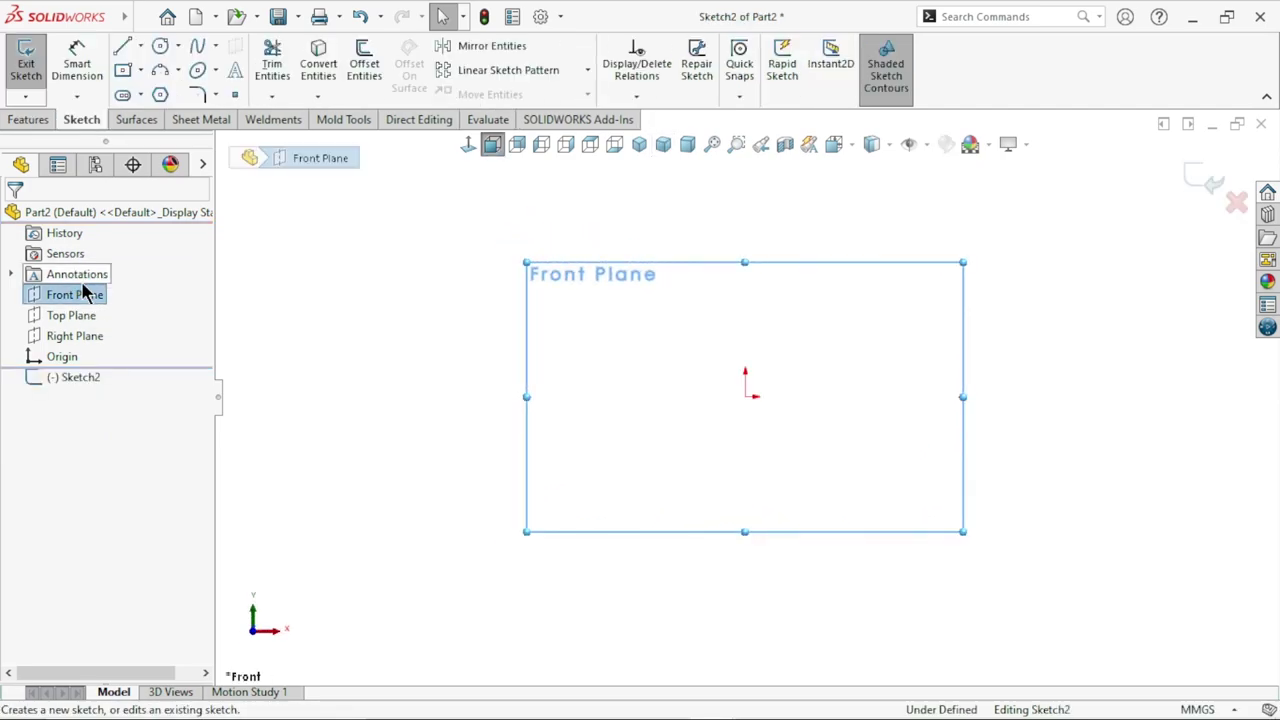
pyautogui.click(140, 47)
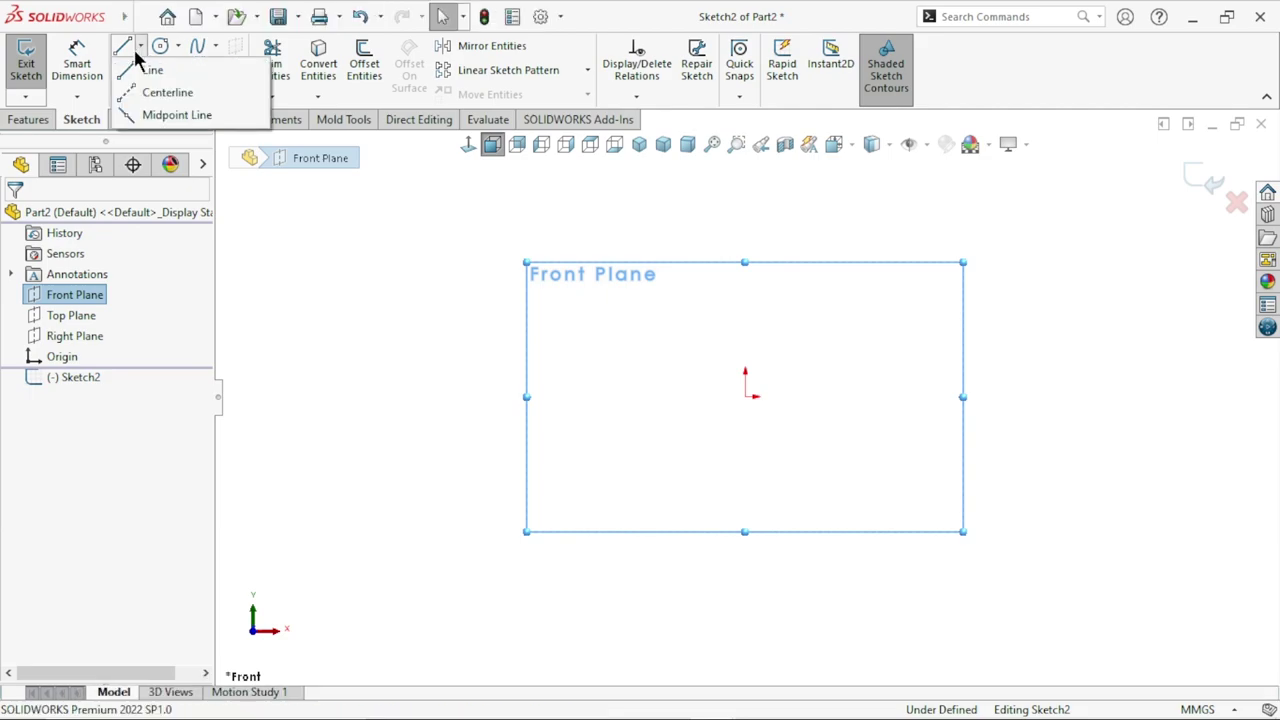
pyautogui.click(165, 89)
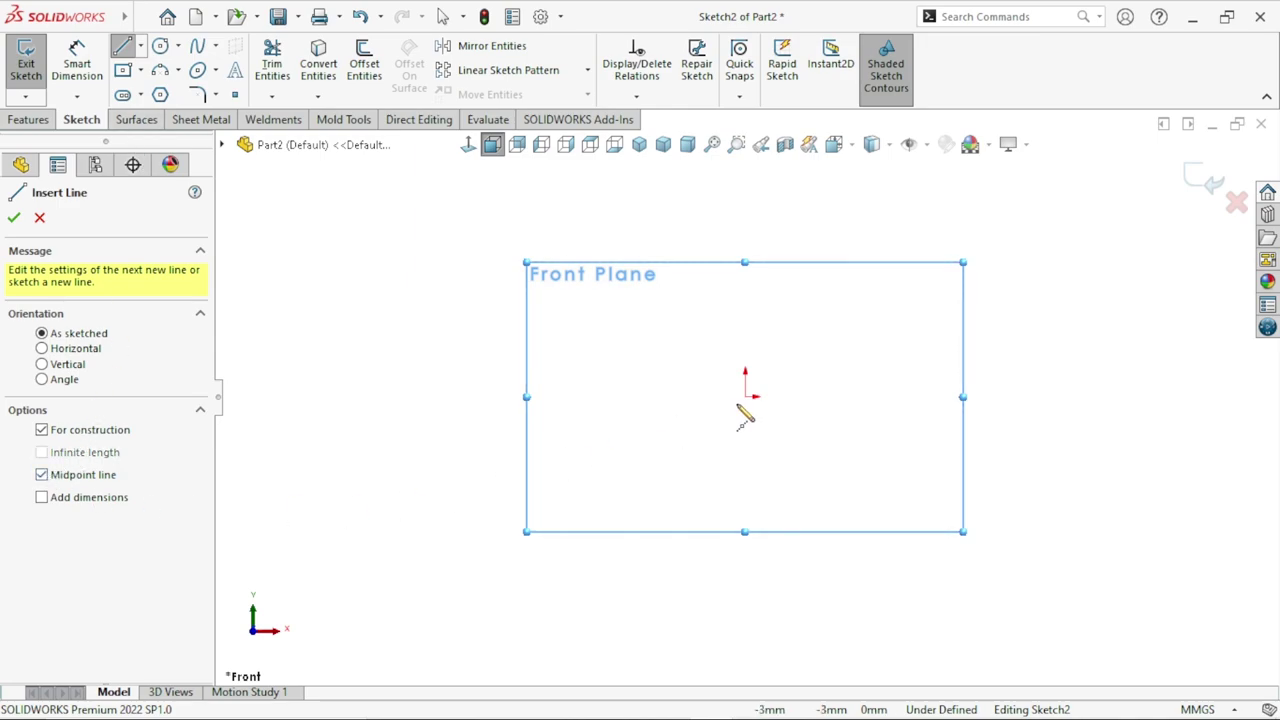
pyautogui.click(746, 398)
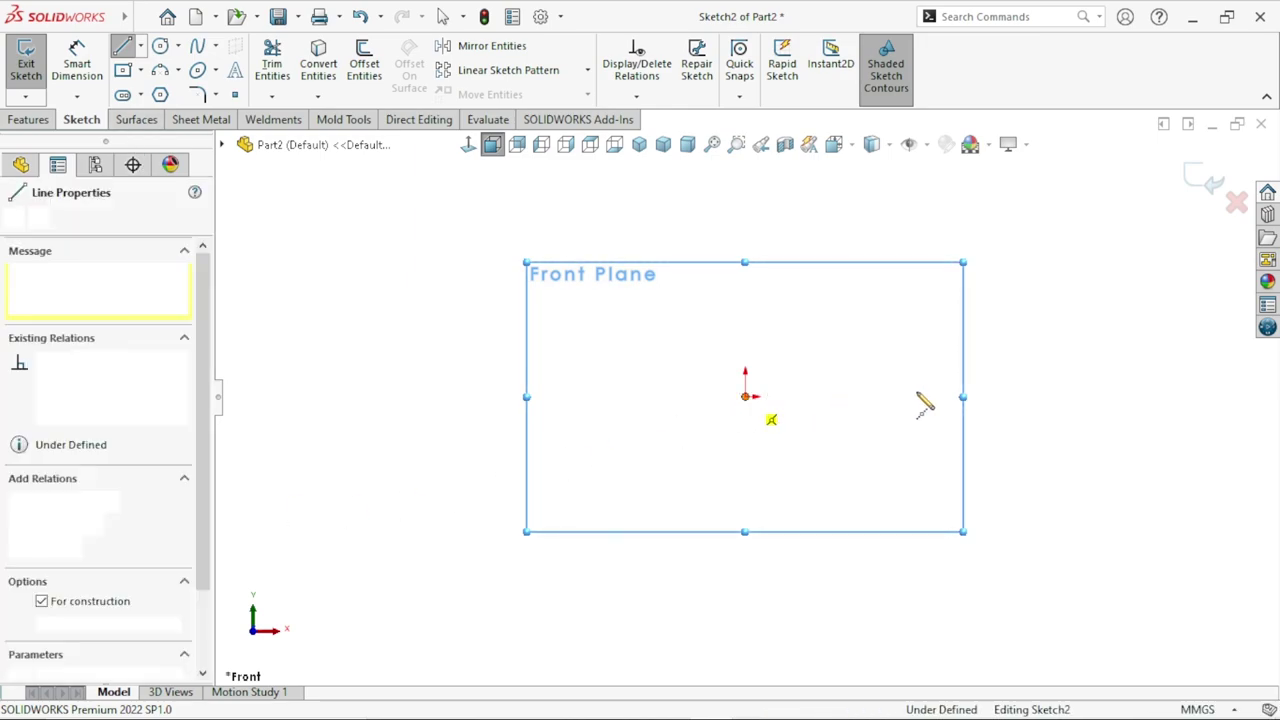
pyautogui.click(992, 397)
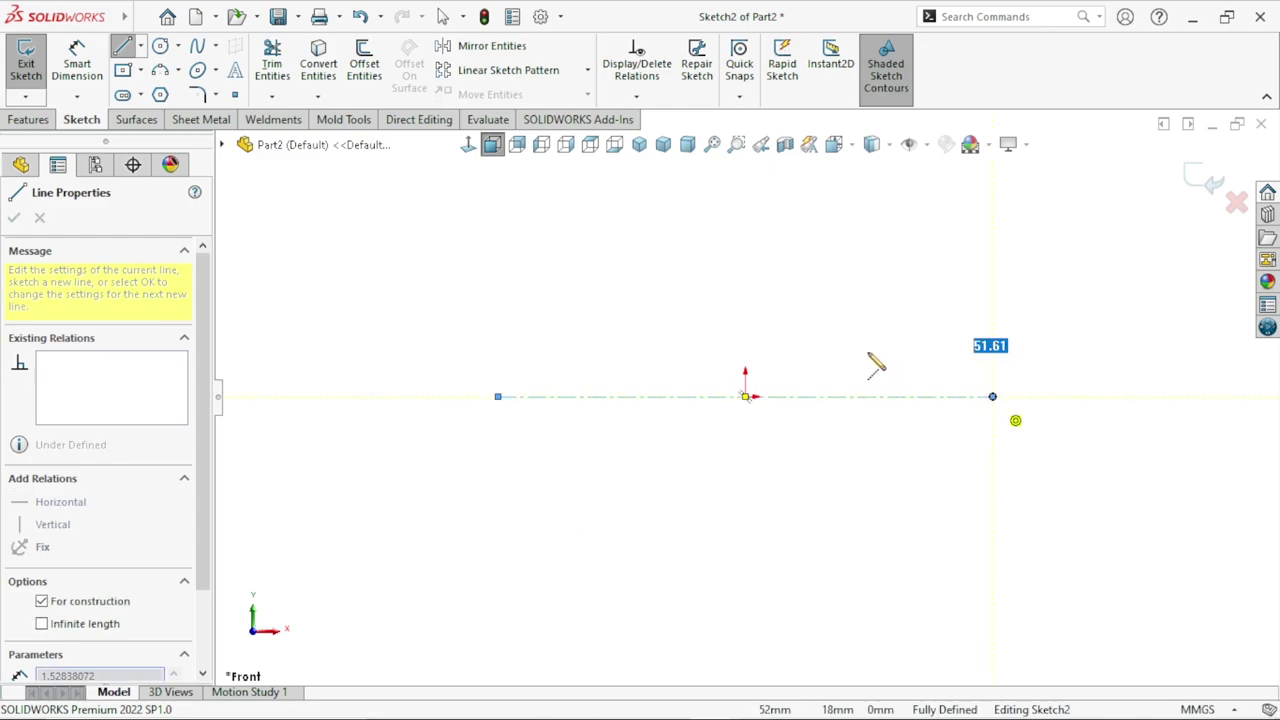
pyautogui.rightClick(874, 362)
pyautogui.click(893, 368)
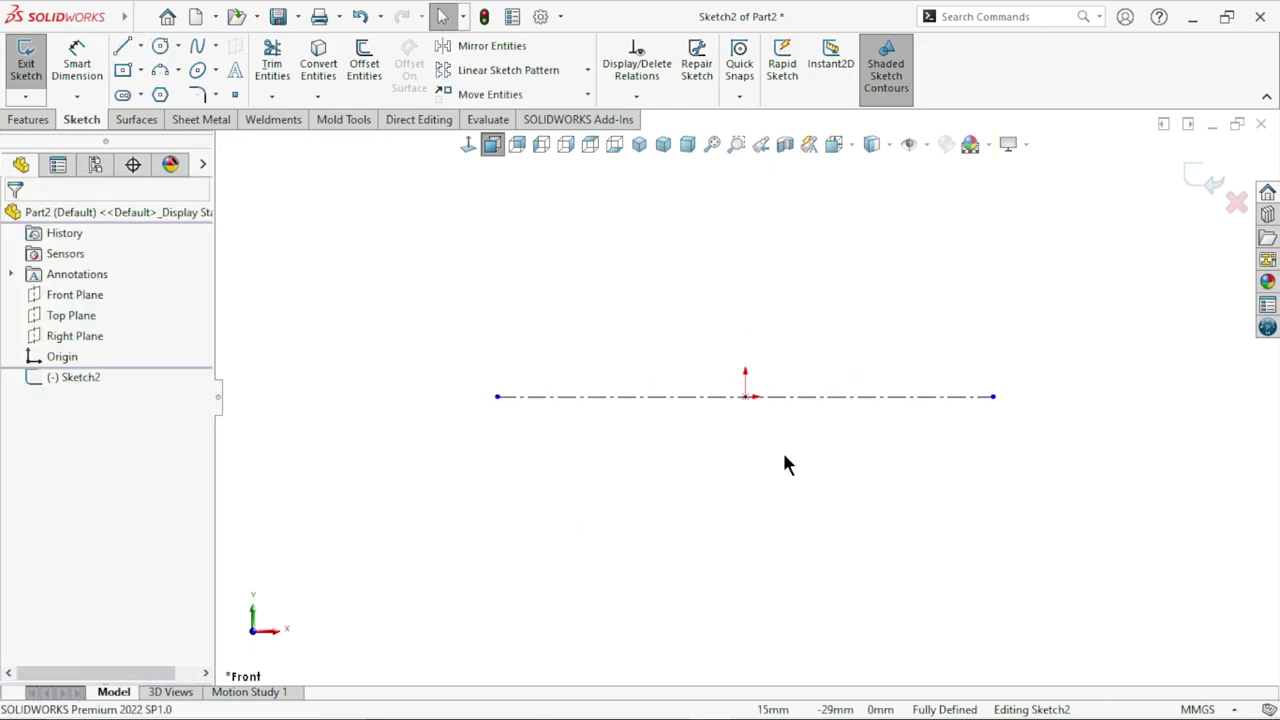
# Draw the closed stepped half-profile with flange, long body, end groove and collar onto the centreline
pyautogui.click(122, 46)
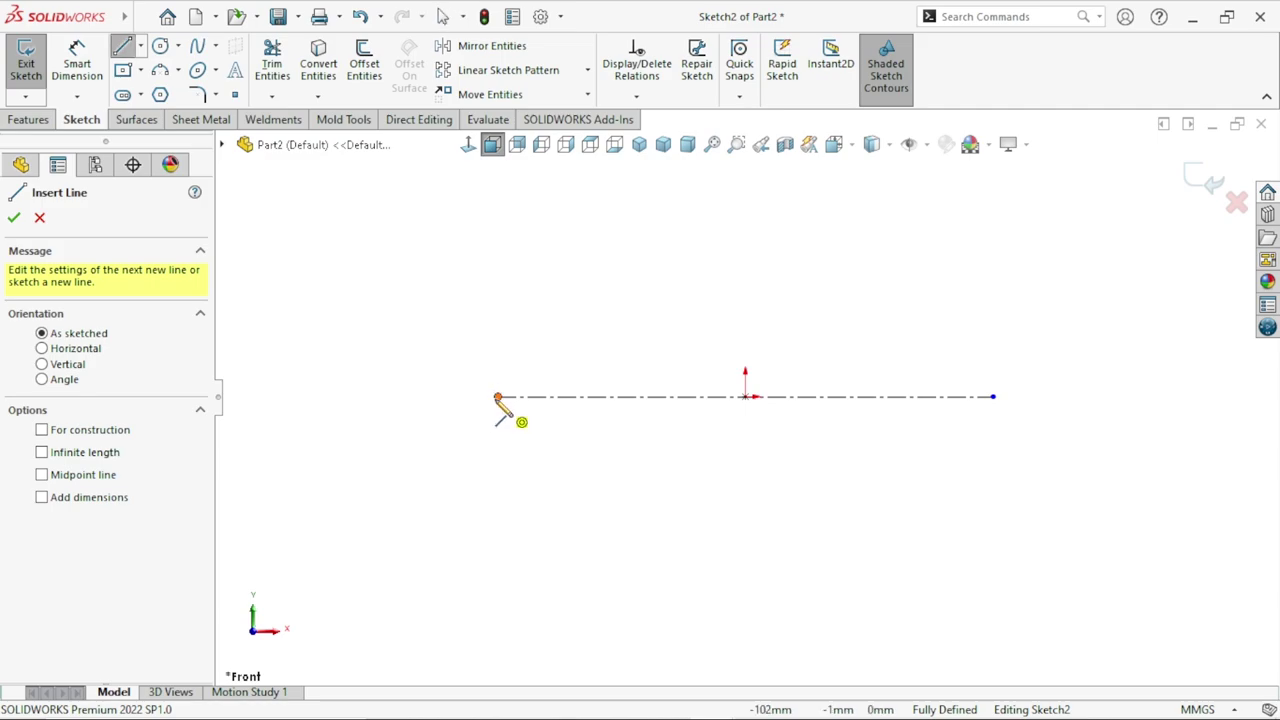
pyautogui.click(497, 397)
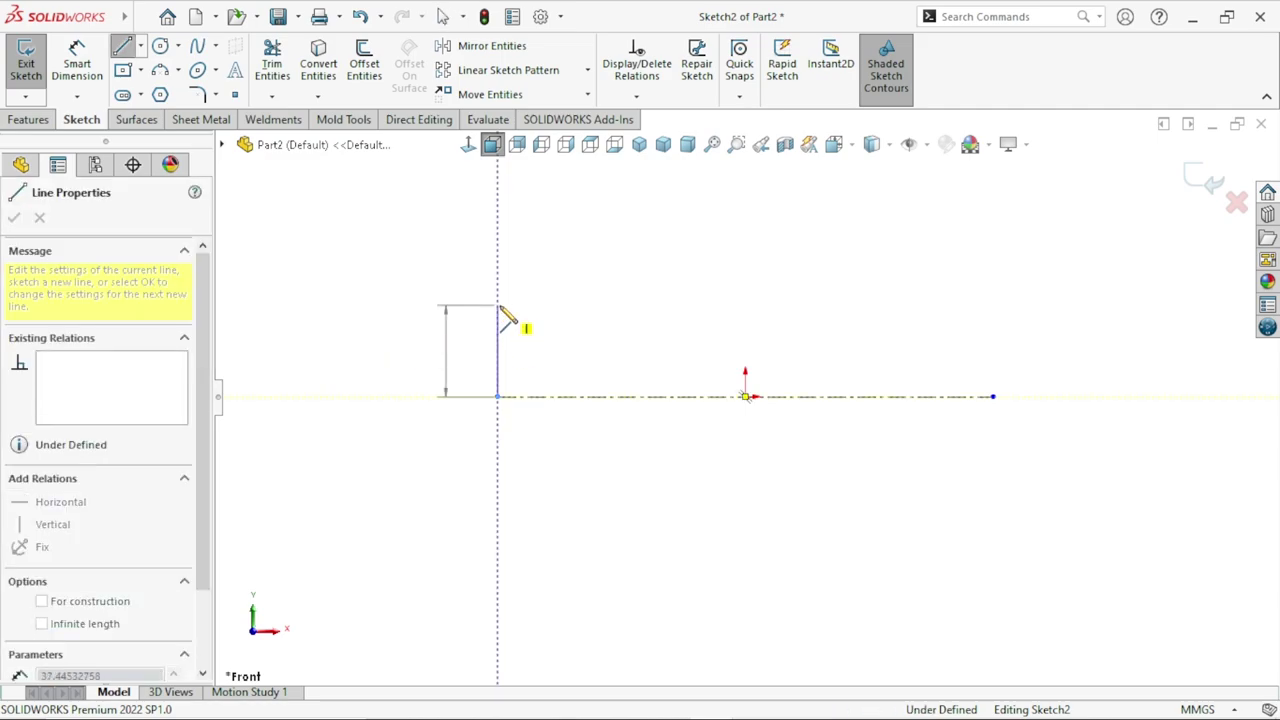
pyautogui.click(497, 305)
pyautogui.click(541, 305)
pyautogui.click(541, 329)
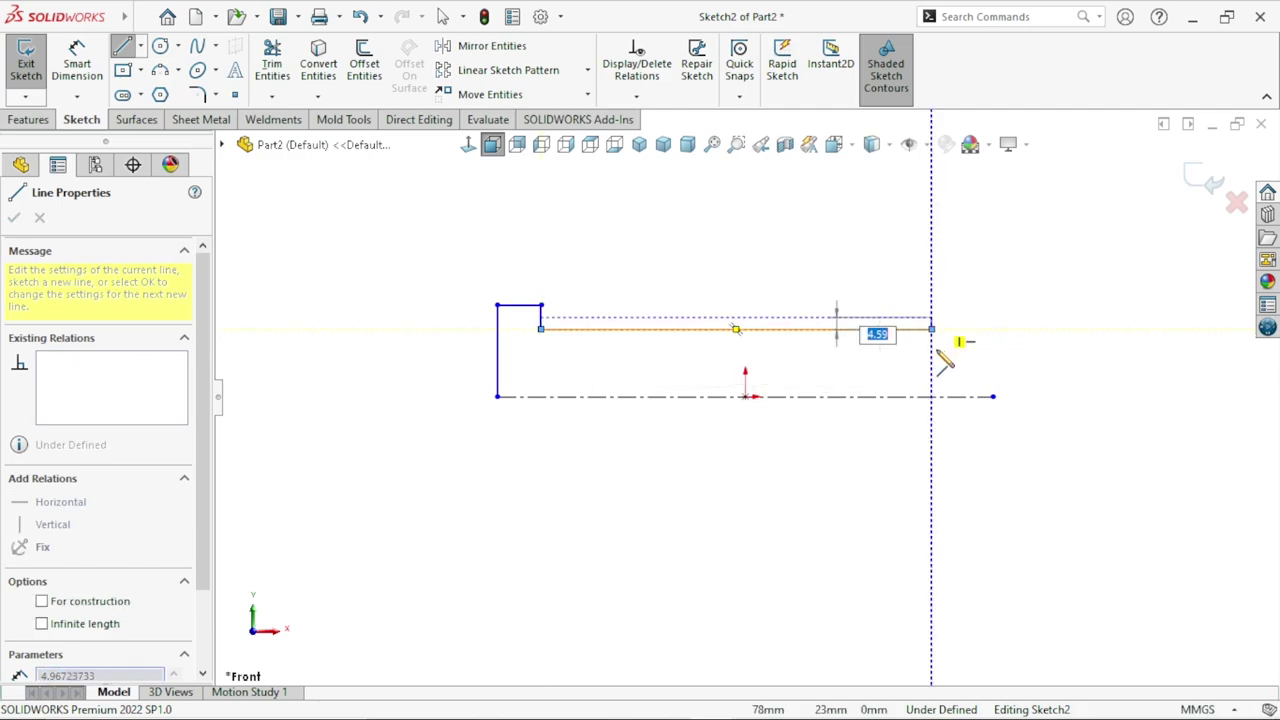
pyautogui.click(931, 329)
pyautogui.click(931, 350)
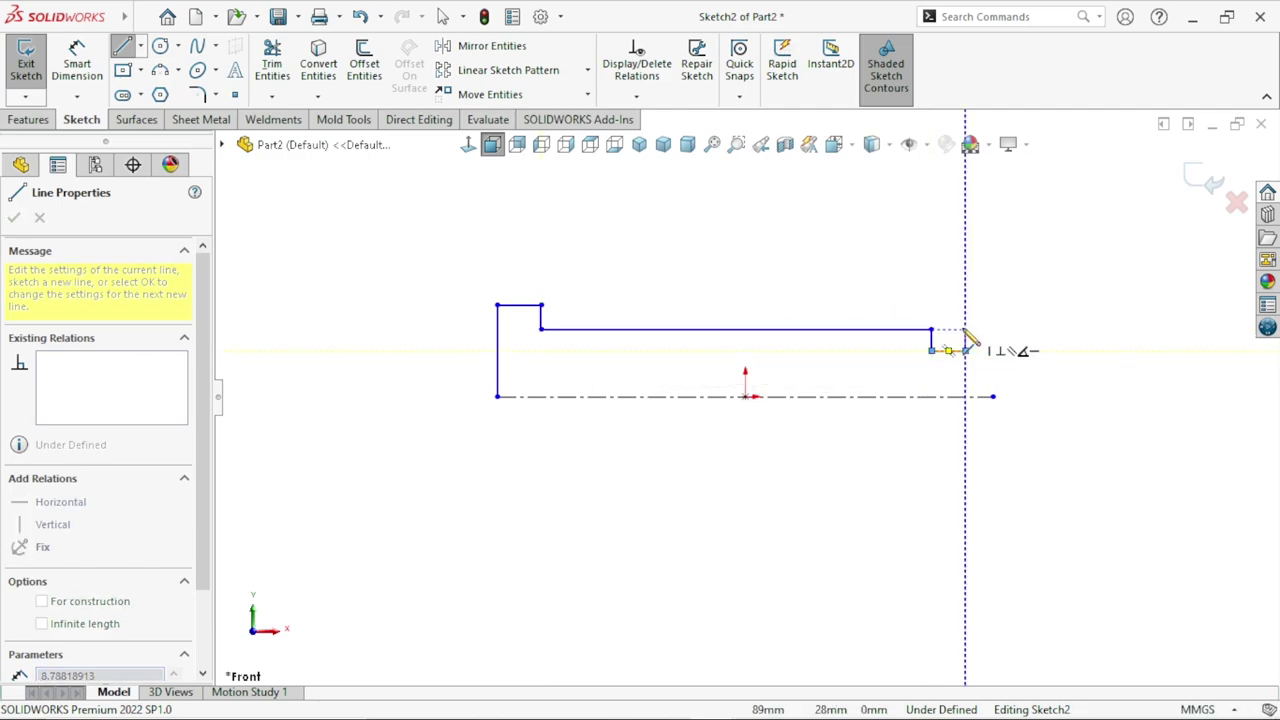
pyautogui.click(965, 350)
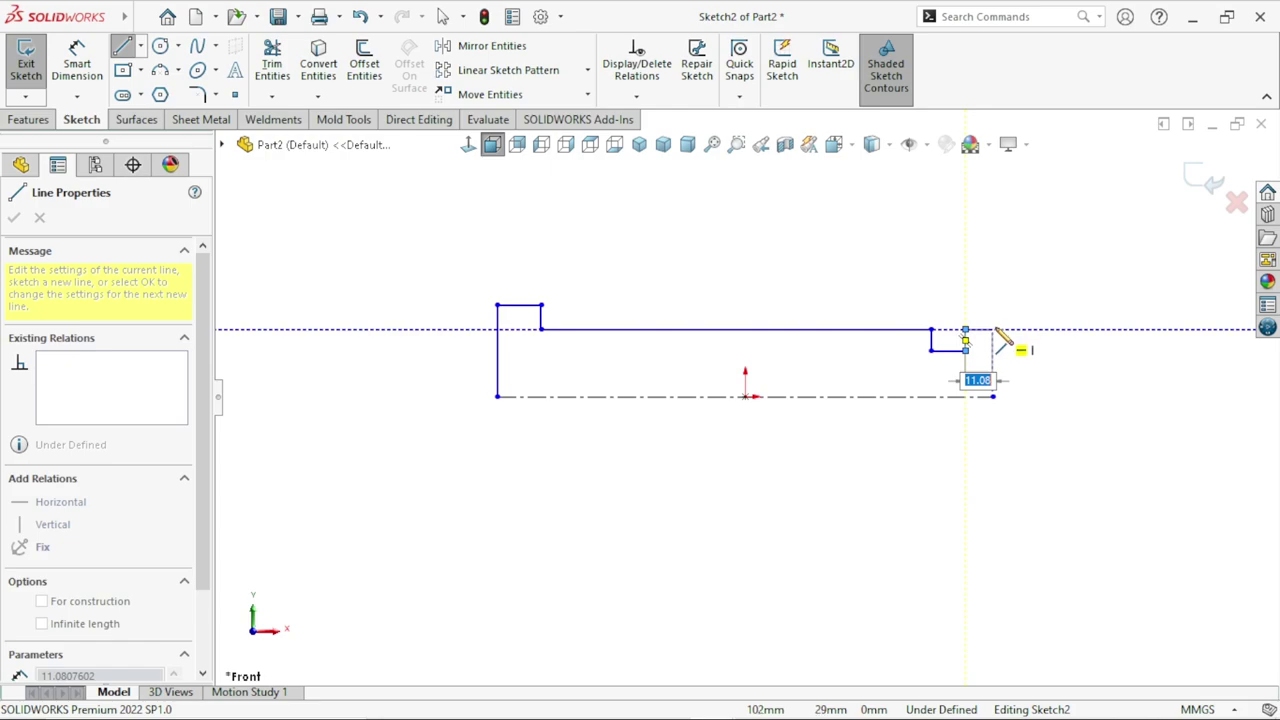
pyautogui.click(992, 329)
pyautogui.click(992, 397)
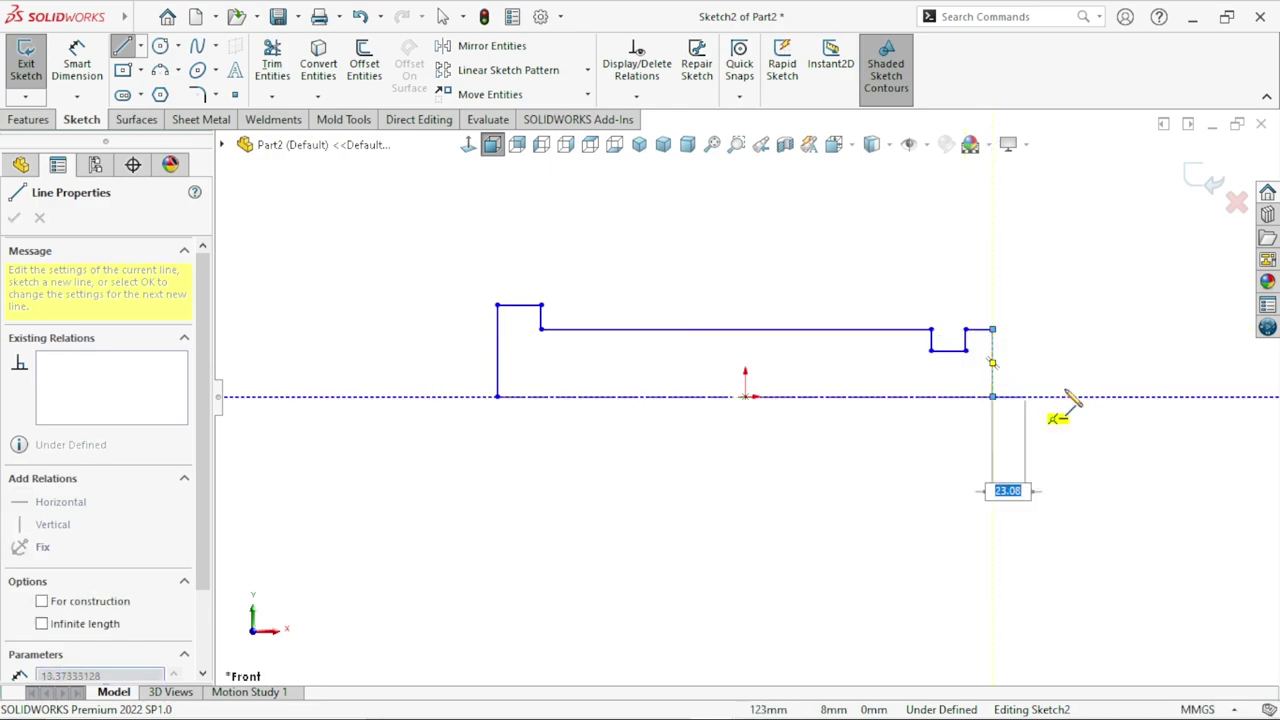
pyautogui.rightClick(986, 378)
pyautogui.click(1012, 394)
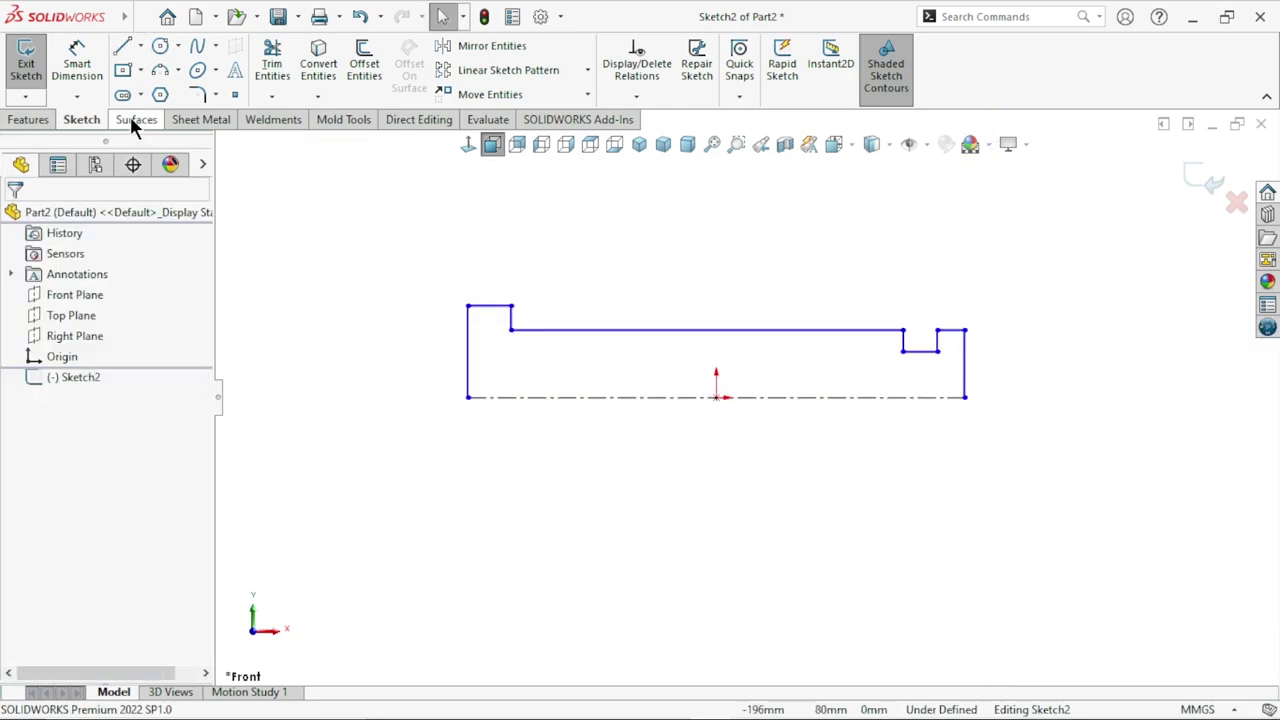
pyautogui.click(77, 63)
# Dimension the flange width at 1.5 mm and the shaft length at 30 mm
pyautogui.scroll(1, 780, 430)
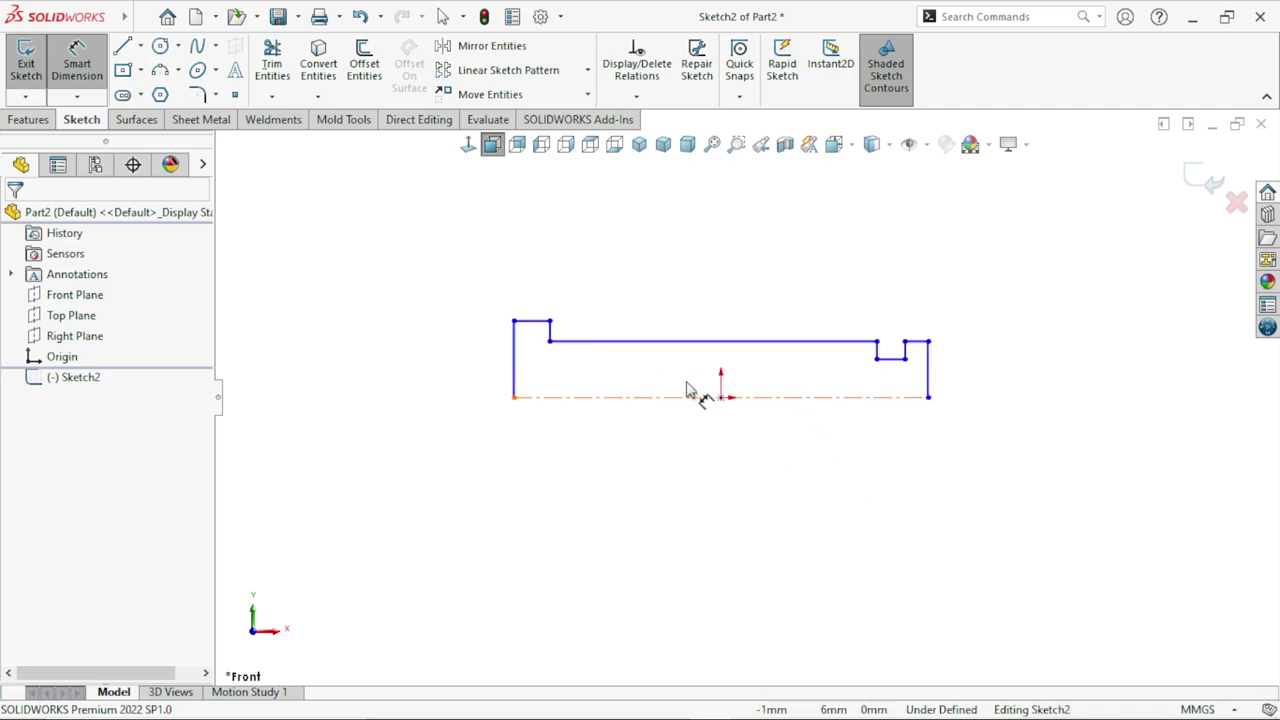
pyautogui.scroll(-2, 687, 390)
pyautogui.click(416, 289)
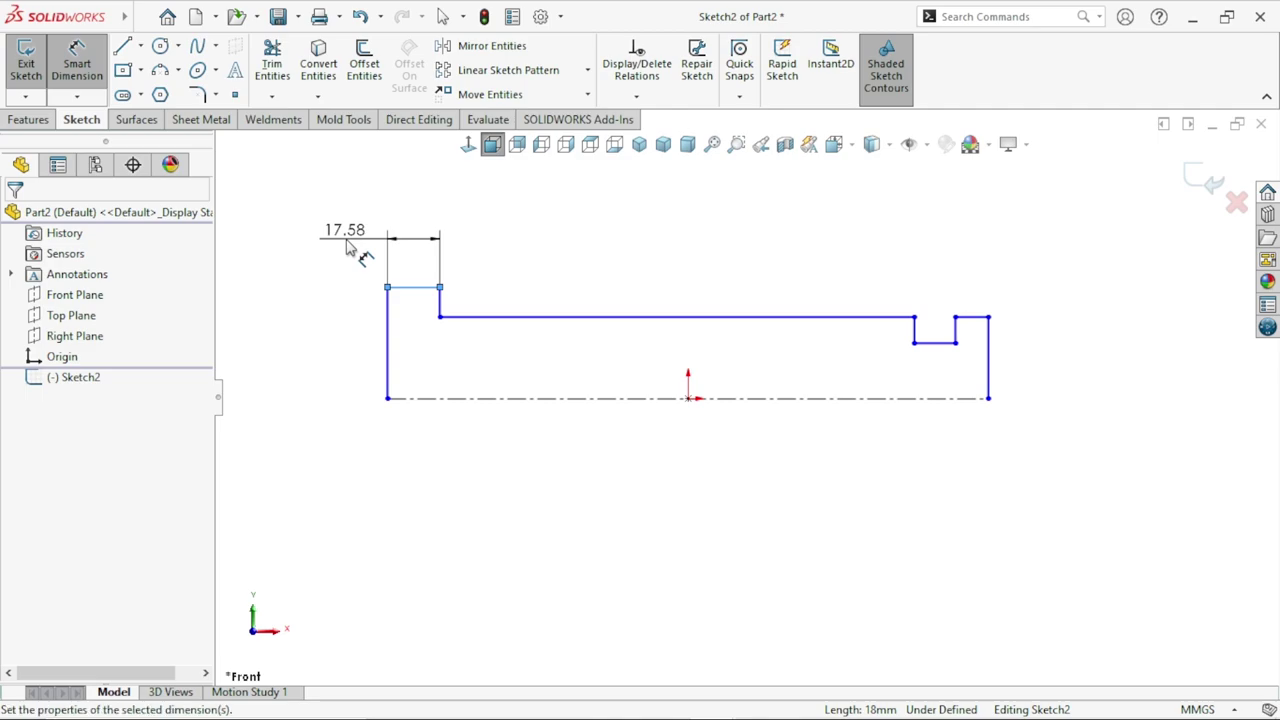
pyautogui.click(348, 248)
pyautogui.press('Return')
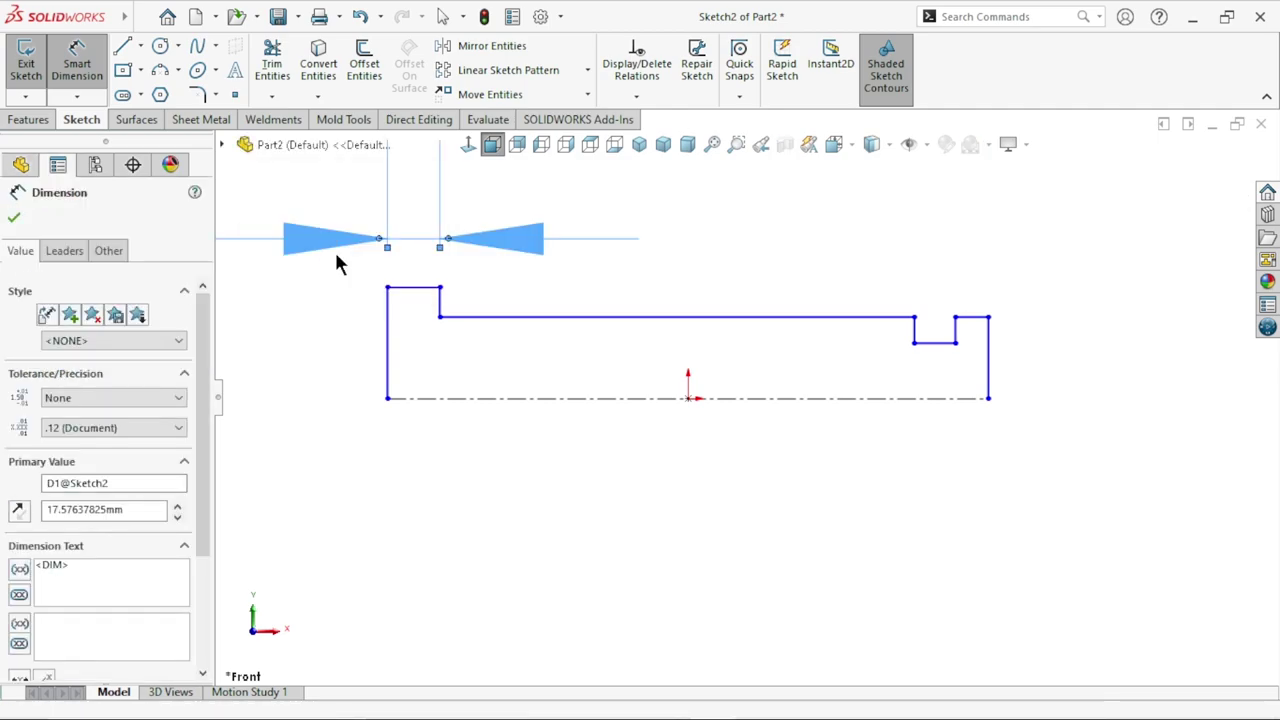
pyautogui.click(446, 308)
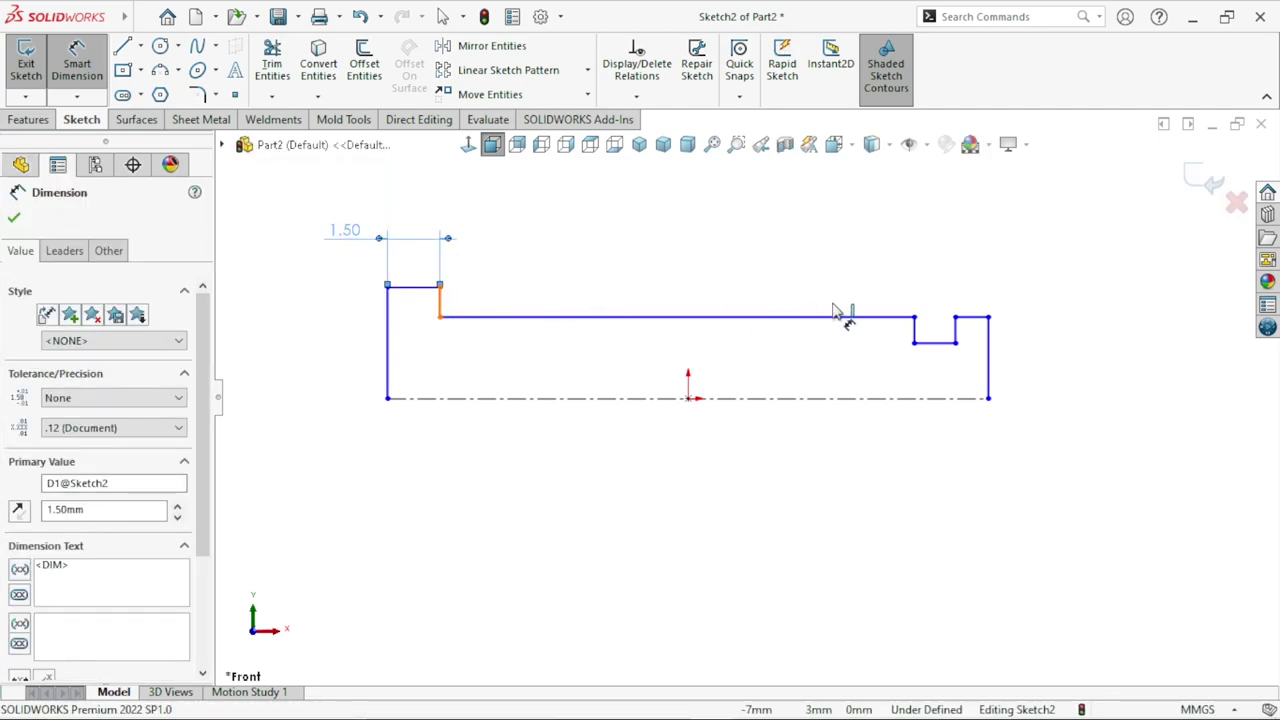
pyautogui.click(914, 334)
pyautogui.click(724, 287)
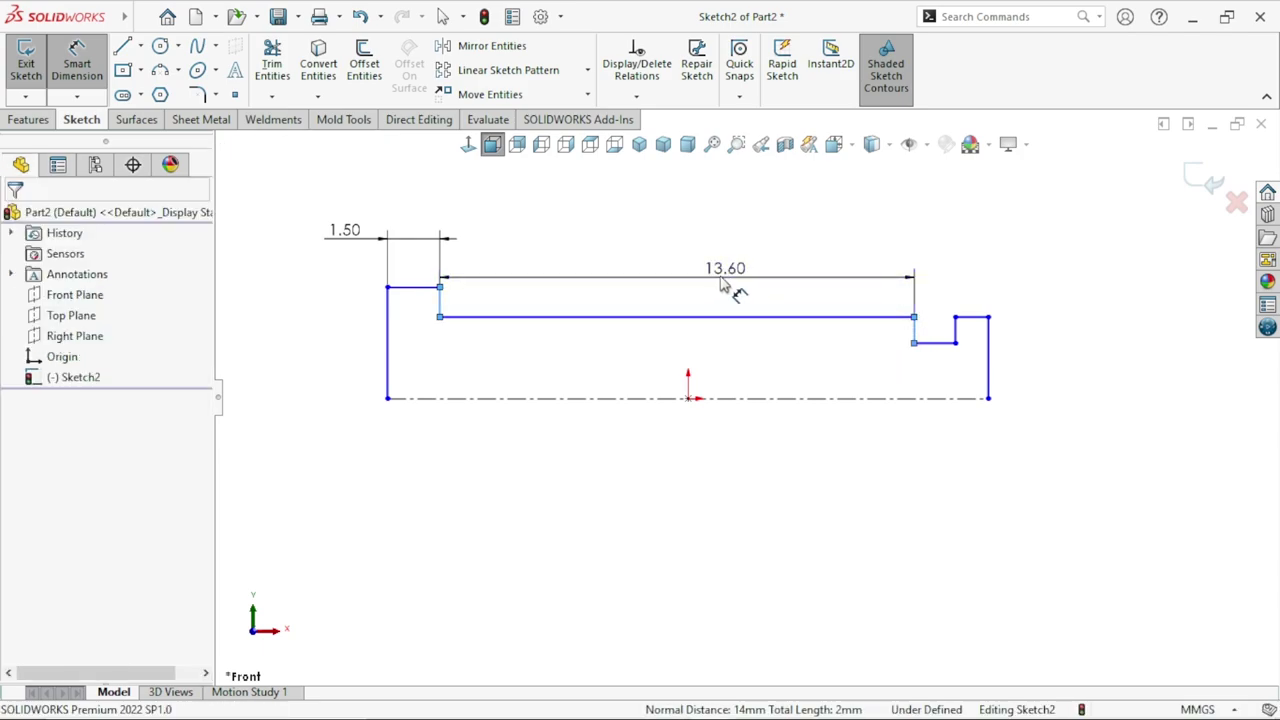
pyautogui.write('10')
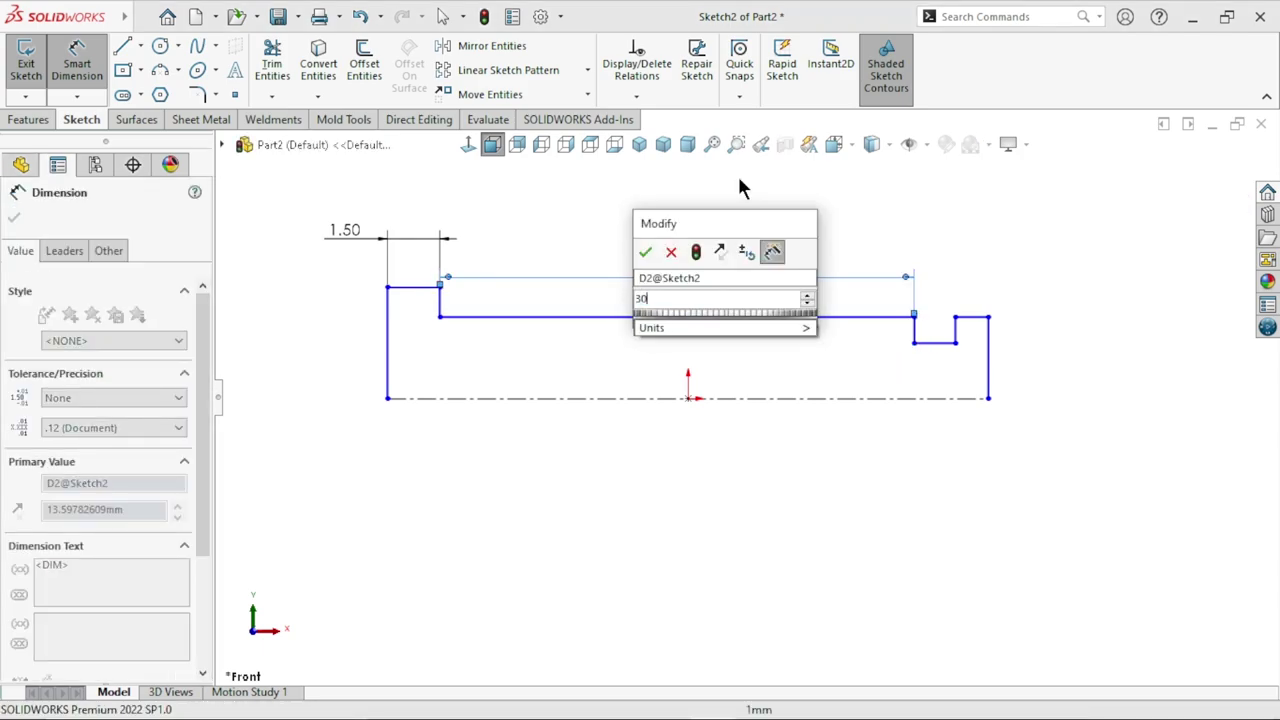
pyautogui.press('Return')
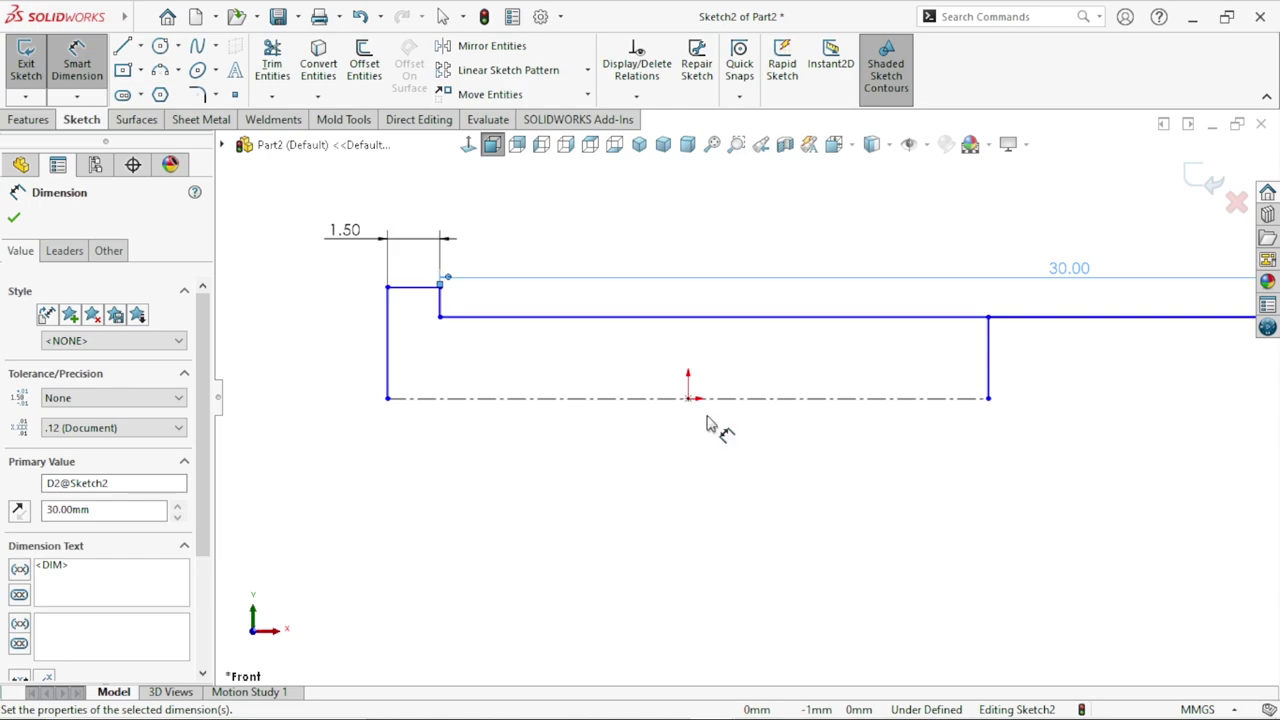
pyautogui.scroll(4, 880, 393)
pyautogui.scroll(-2, 880, 393)
pyautogui.click(14, 219)
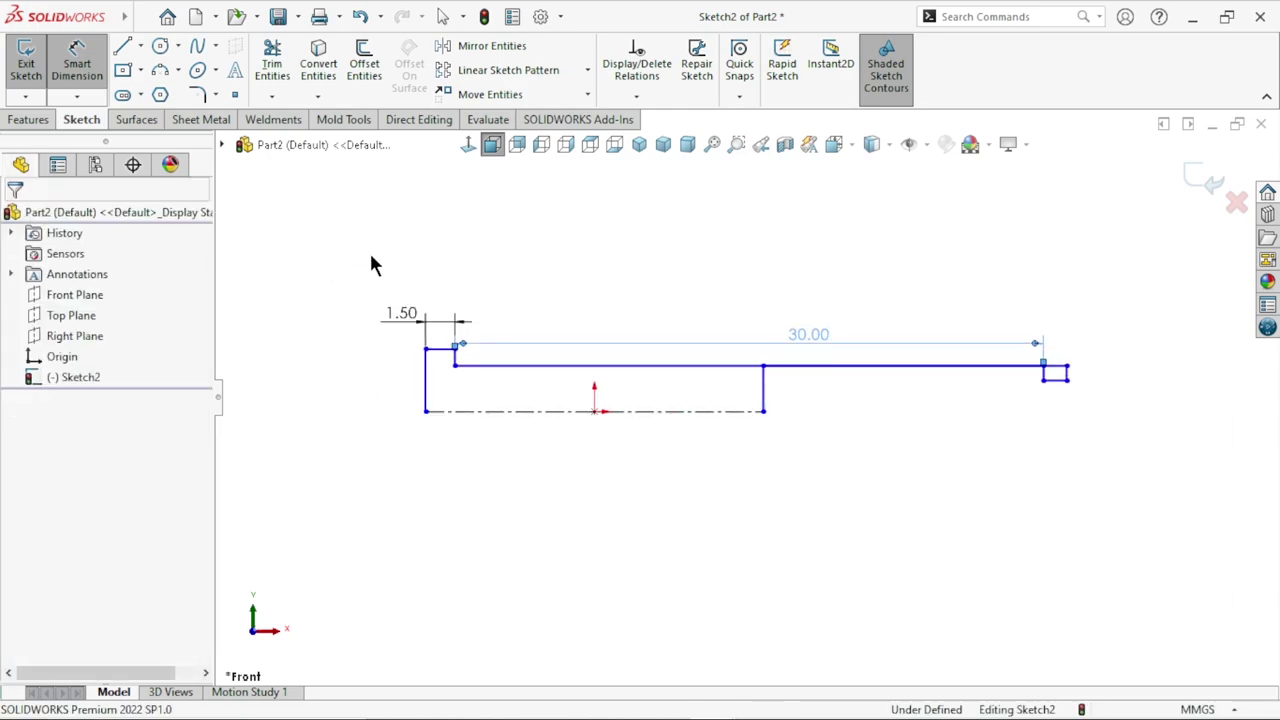
# Stretch the sketch's right end, then dimension the groove width and end length at 1 mm each
pyautogui.moveTo(766, 424); pyautogui.dragTo(1100, 420)
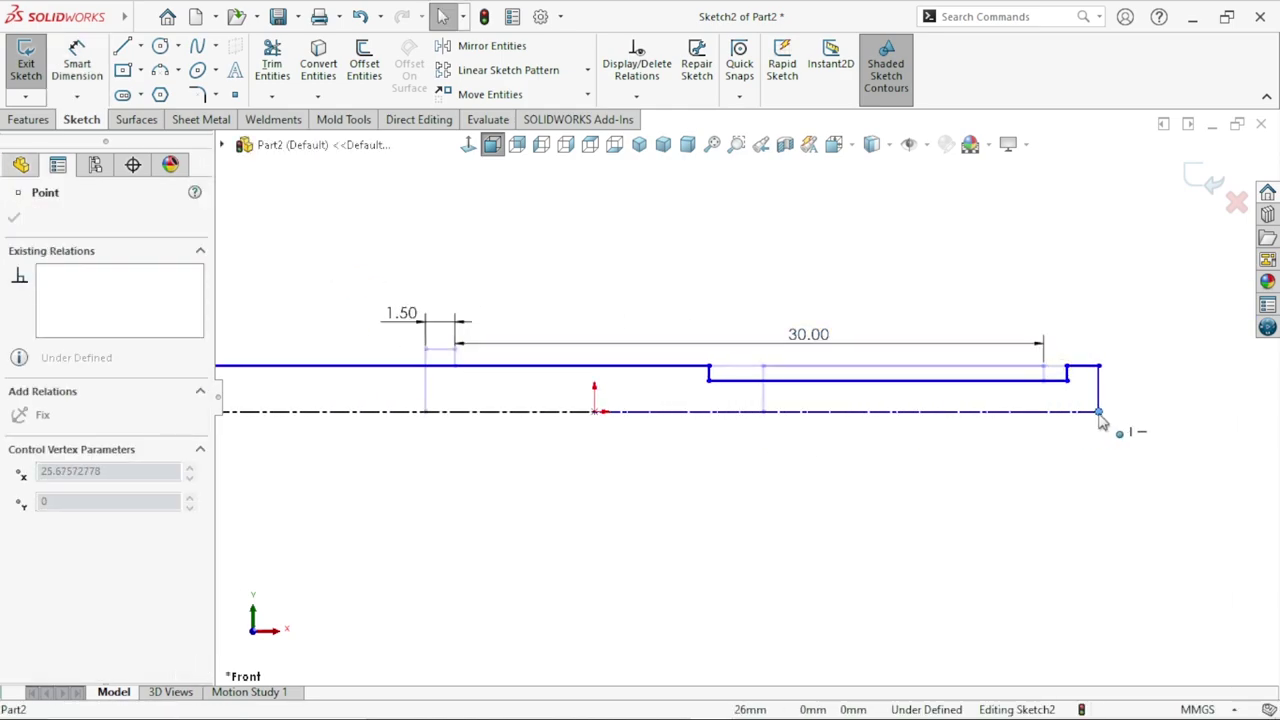
pyautogui.scroll(3, 700, 430)
pyautogui.scroll(-2, 645, 389)
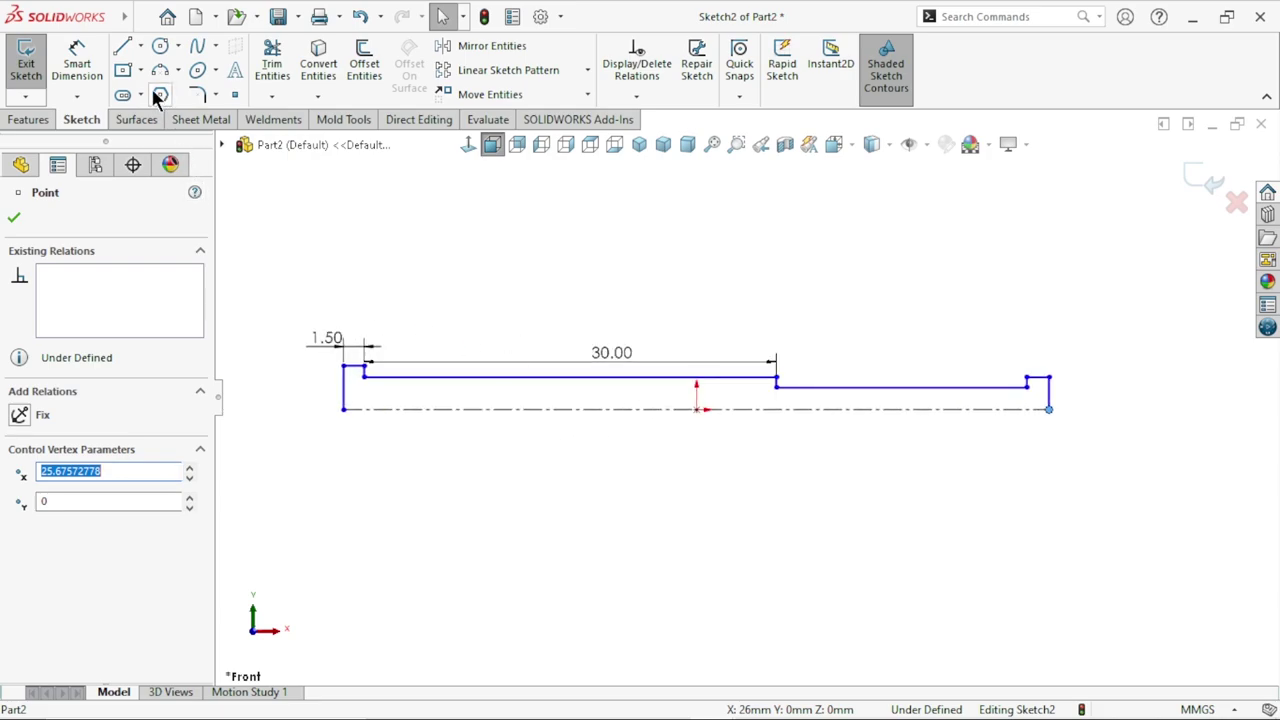
pyautogui.click(100, 80)
pyautogui.click(900, 386)
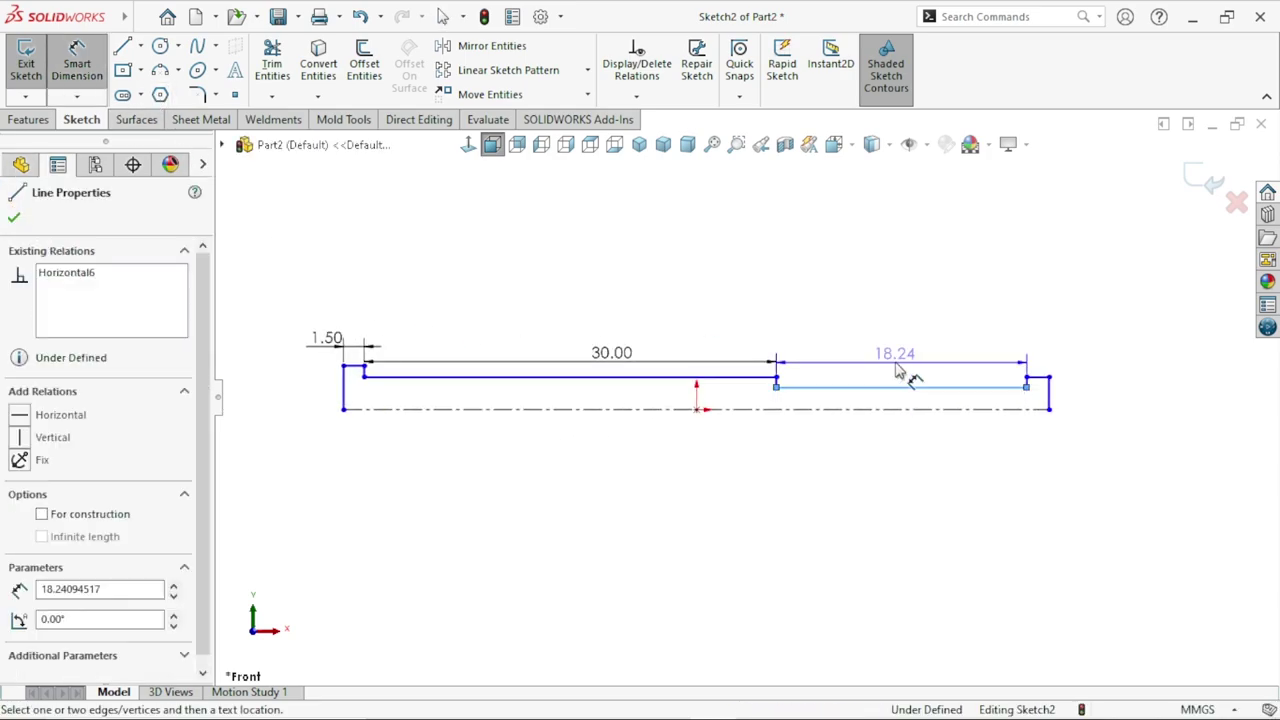
pyautogui.click(894, 345)
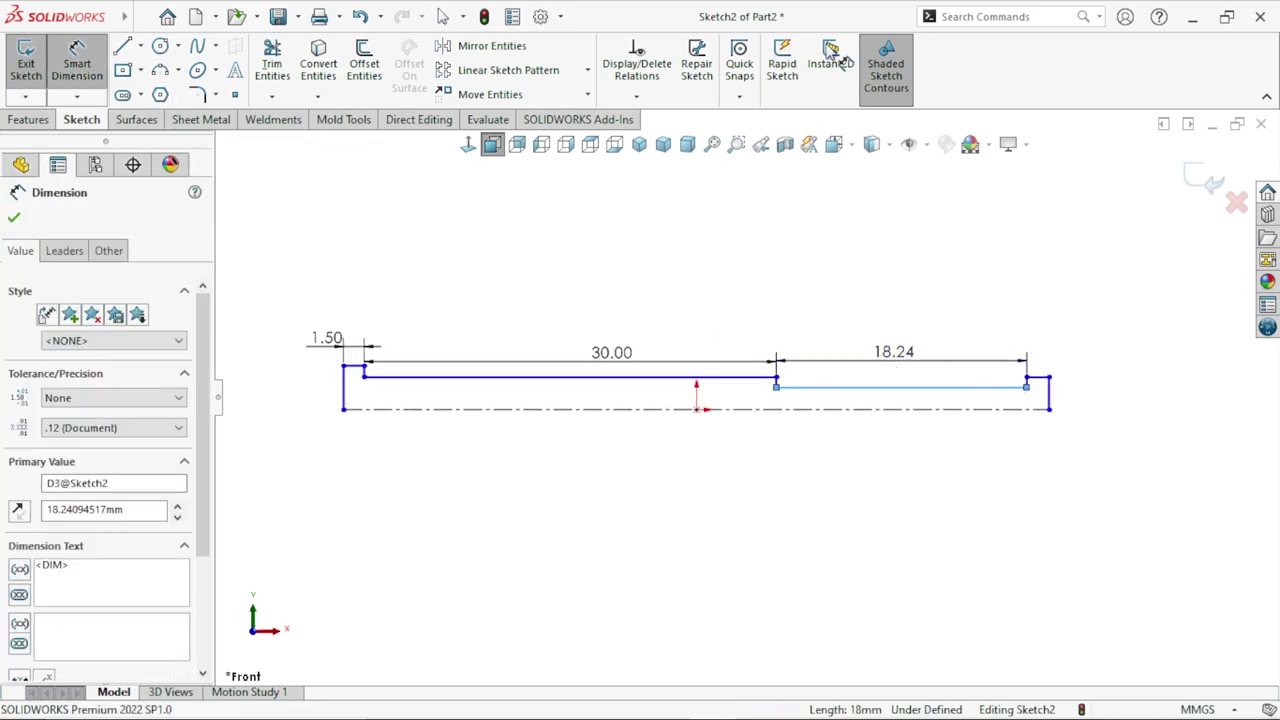
pyautogui.write('1')
pyautogui.press('Return')
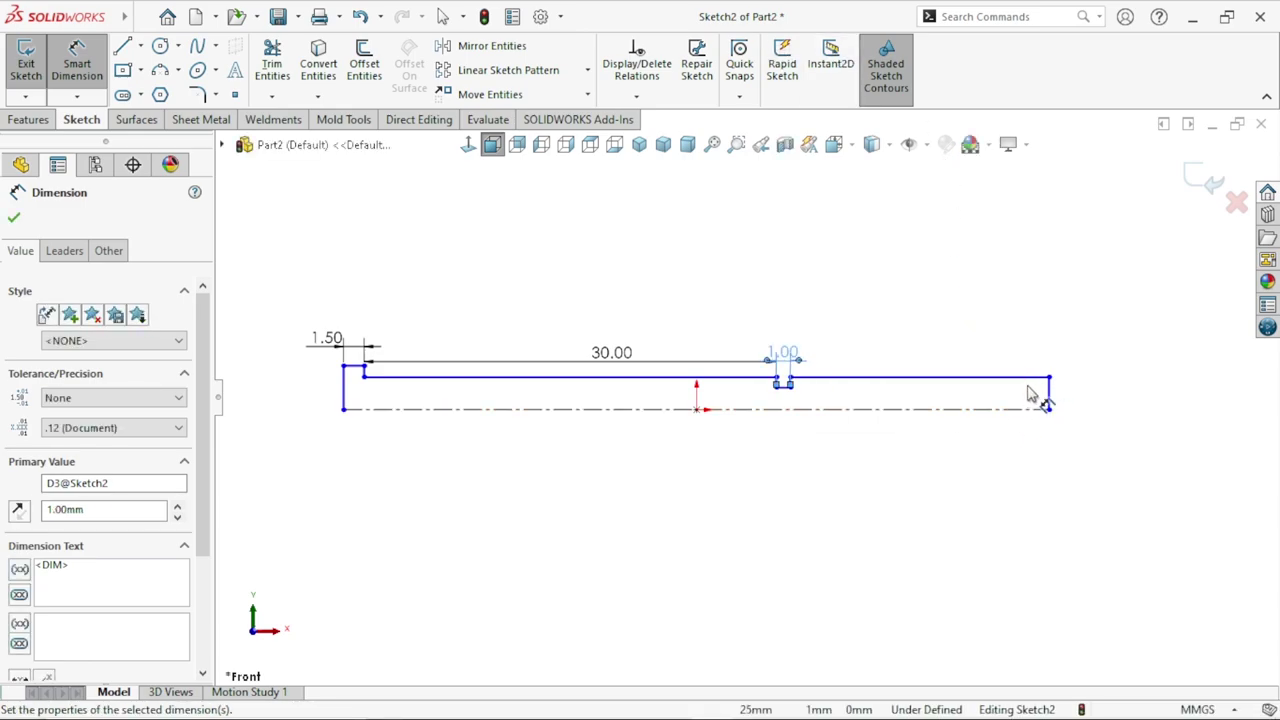
pyautogui.click(963, 378)
pyautogui.click(955, 352)
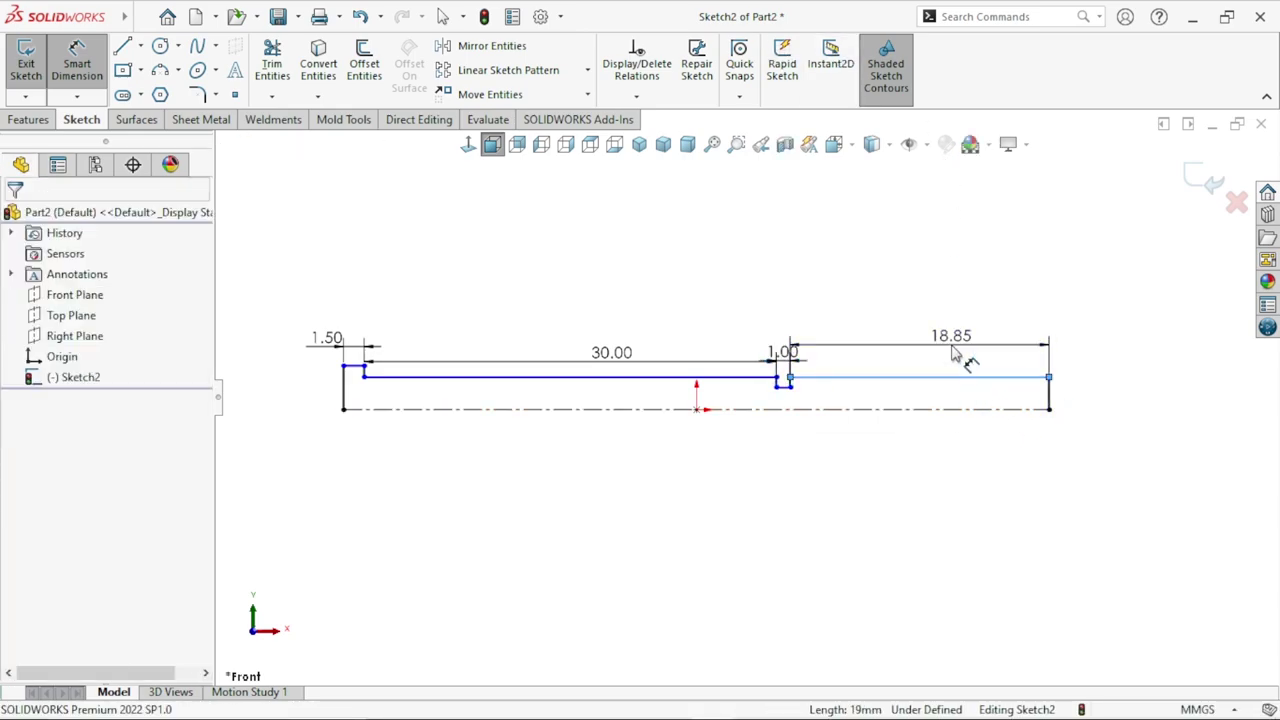
pyautogui.press('Return')
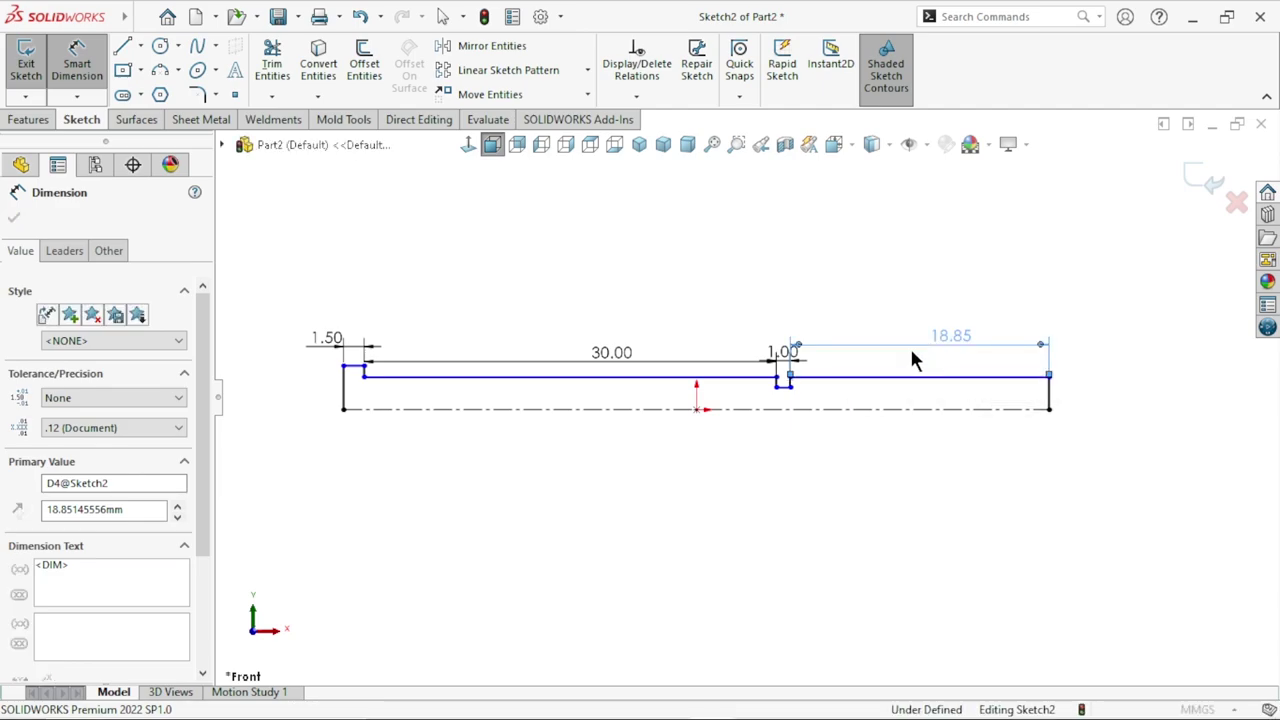
pyautogui.click(737, 530)
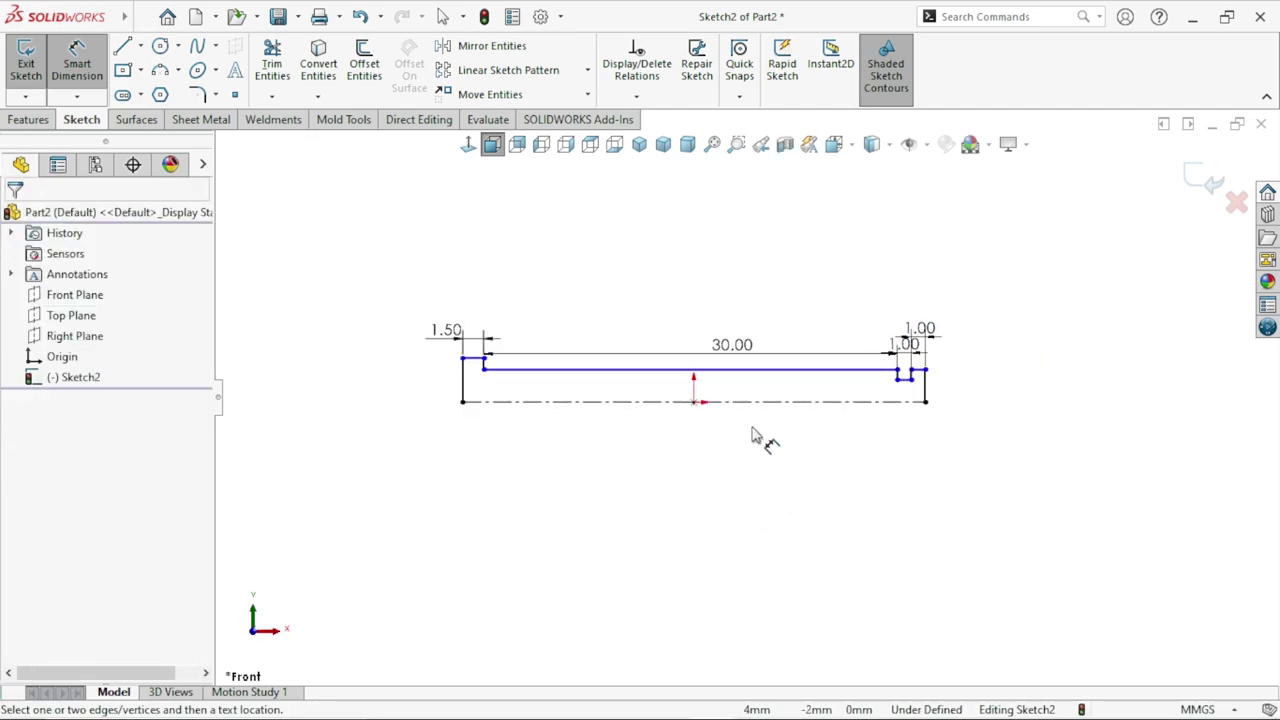
# Add the Ø10 mm flange and Ø8 mm shaft diameters to the centreline, moving the 30.00 label above
pyautogui.scroll(-1, 437, 423)
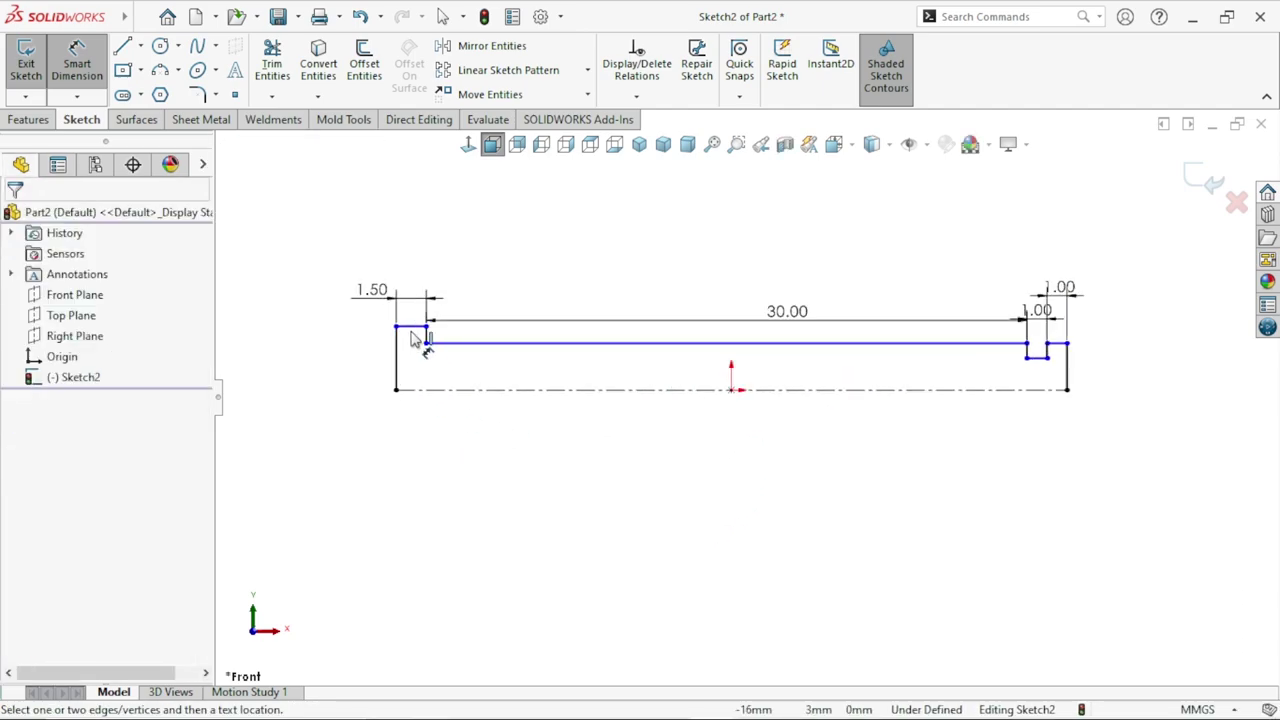
pyautogui.click(412, 330)
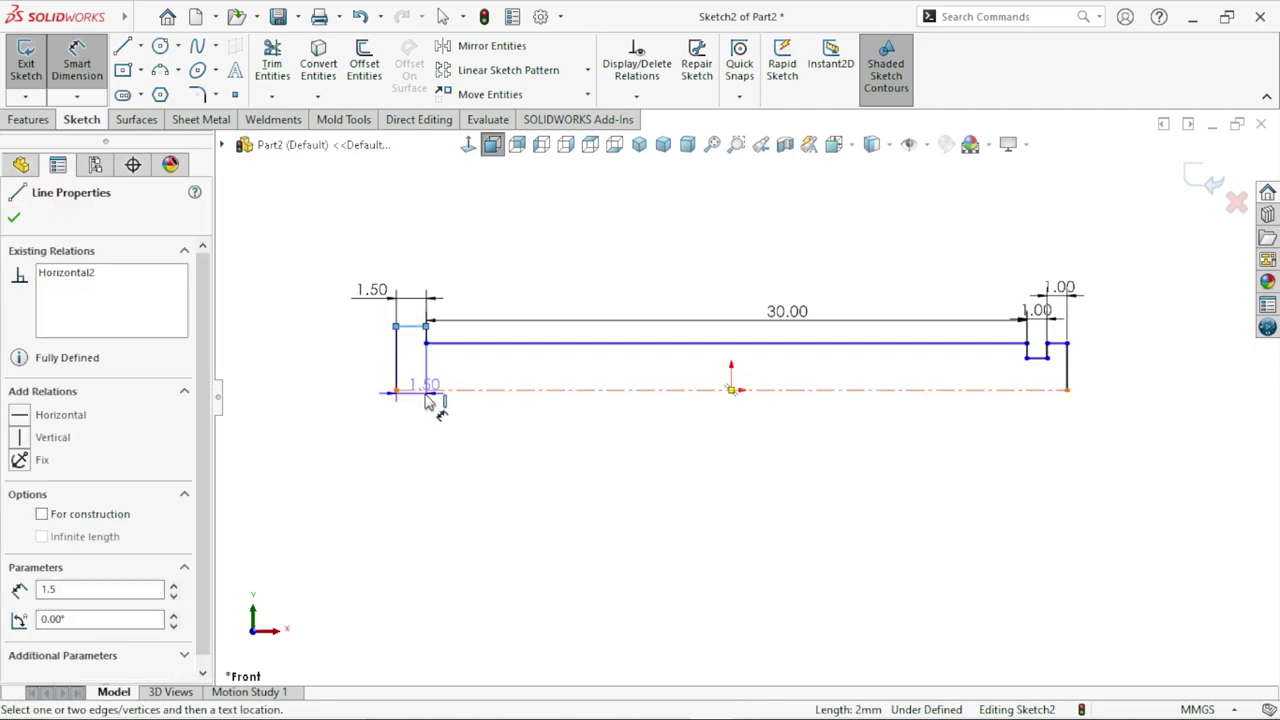
pyautogui.click(426, 391)
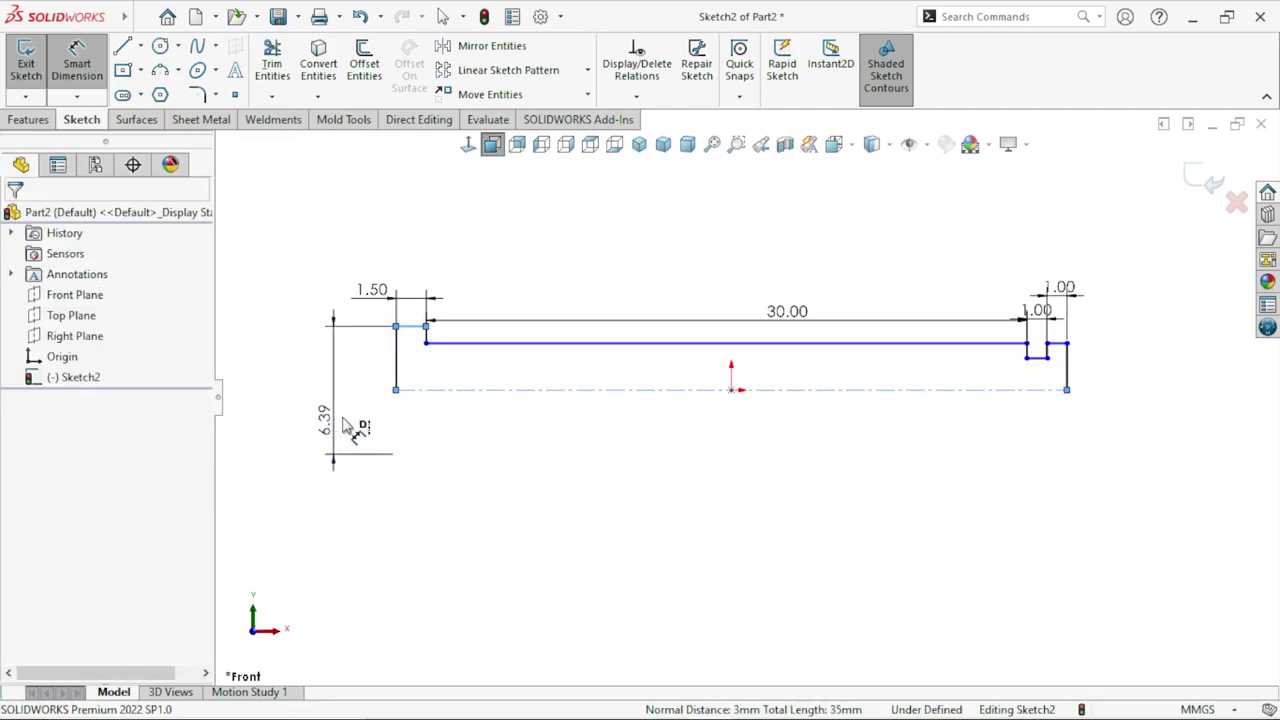
pyautogui.click(350, 425)
pyautogui.press('Return')
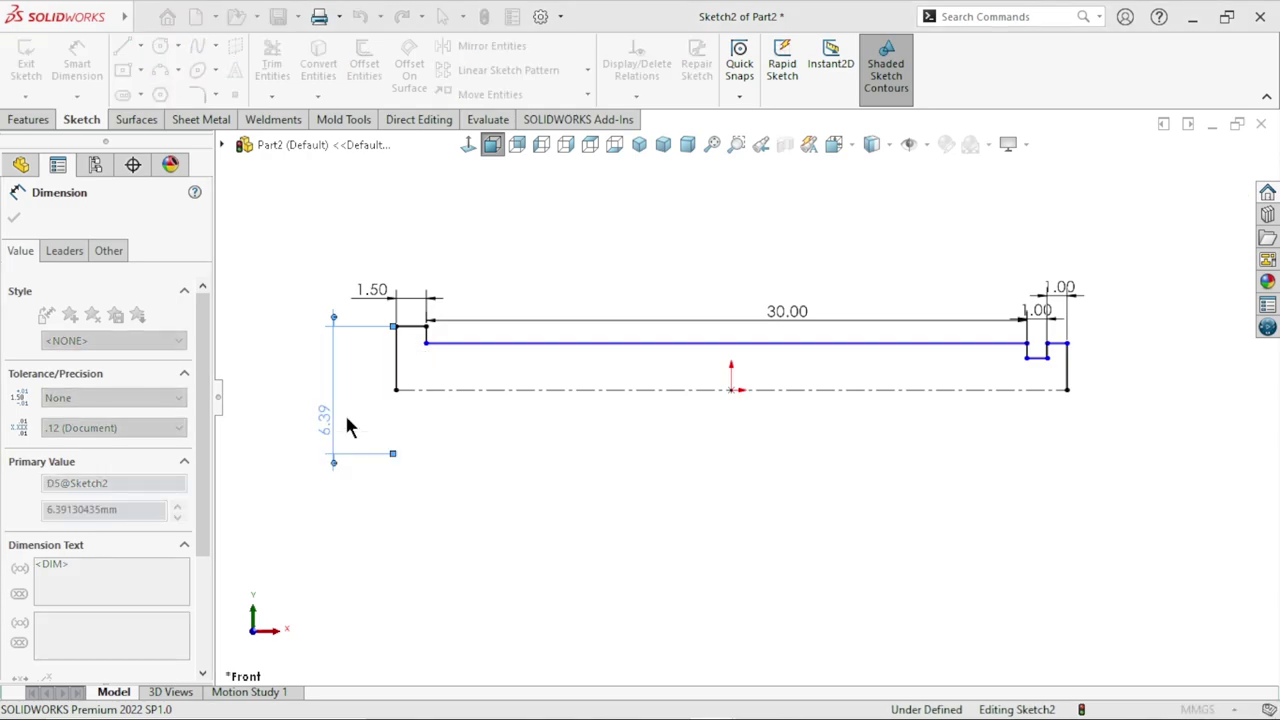
pyautogui.scroll(2, 750, 428)
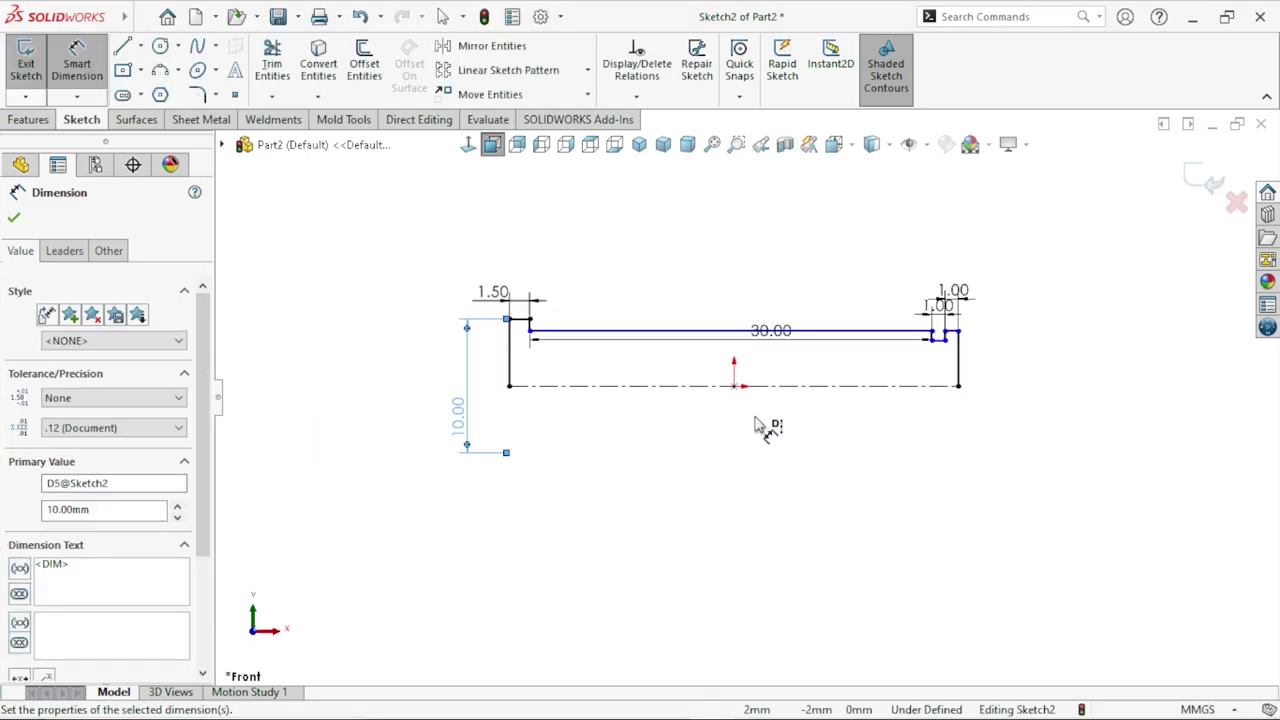
pyautogui.scroll(-2, 765, 395)
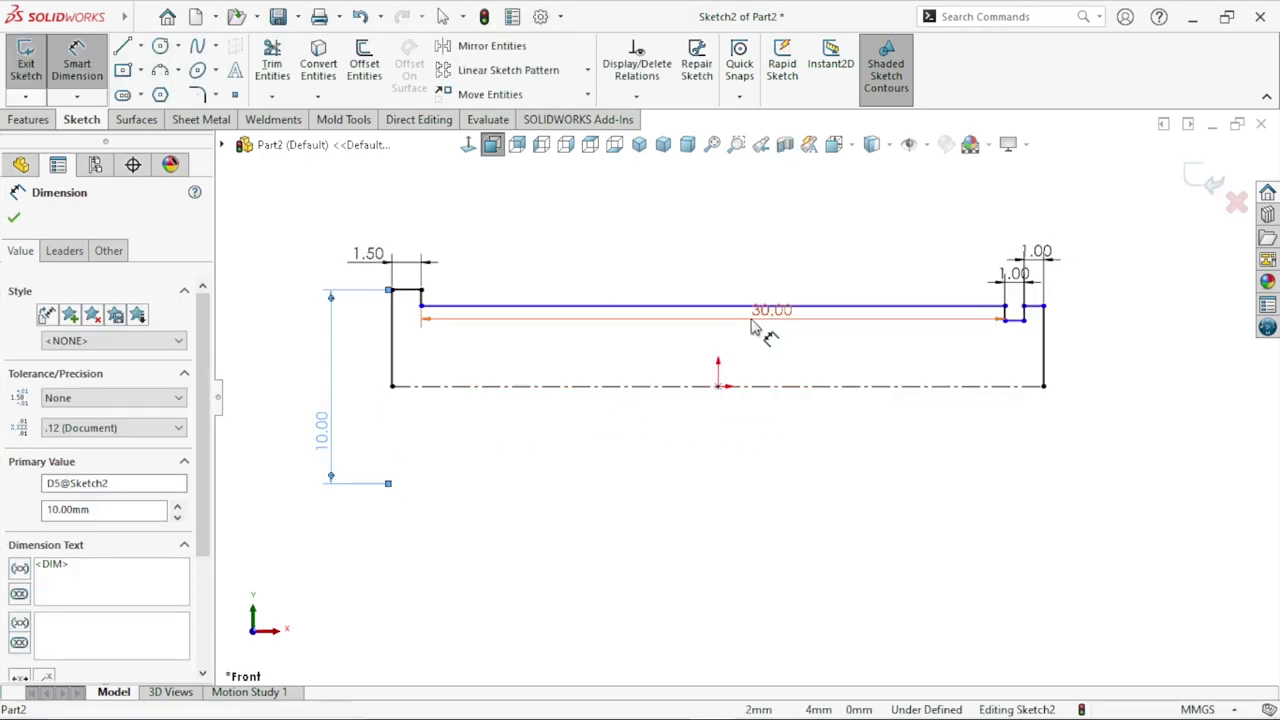
pyautogui.moveTo(757, 323); pyautogui.dragTo(757, 251)
pyautogui.click(549, 307)
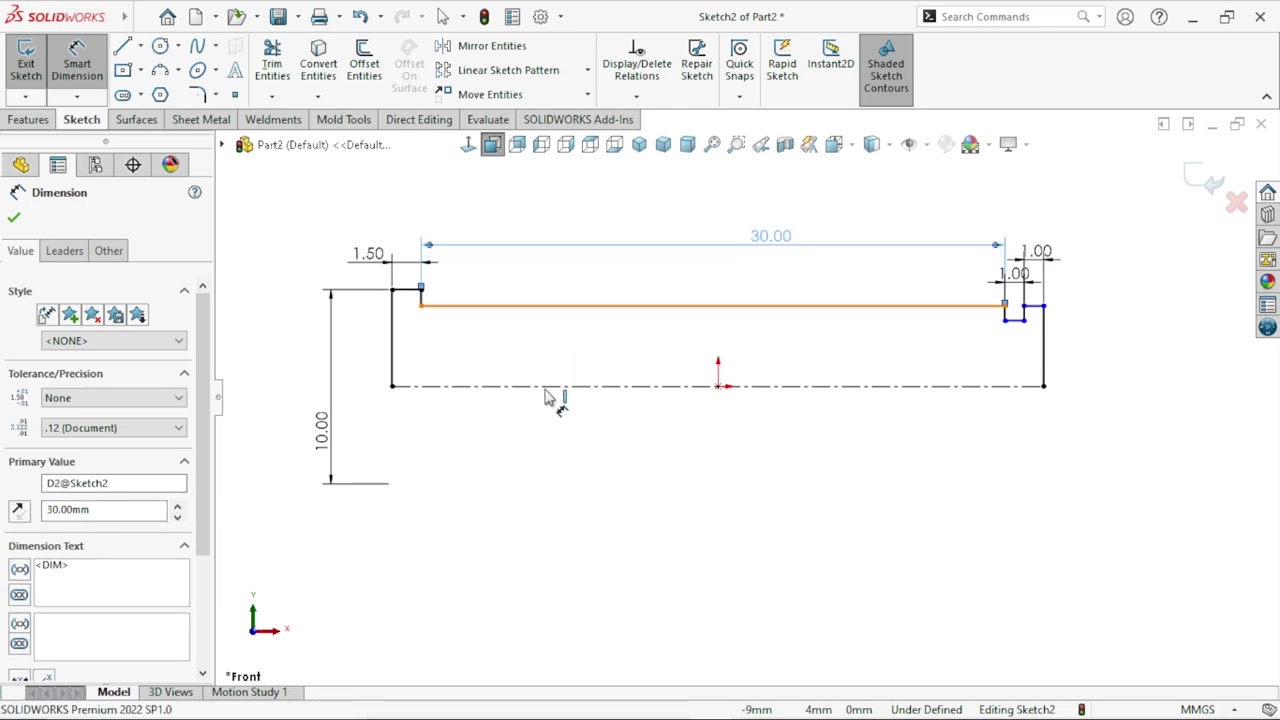
pyautogui.click(549, 386)
pyautogui.click(523, 425)
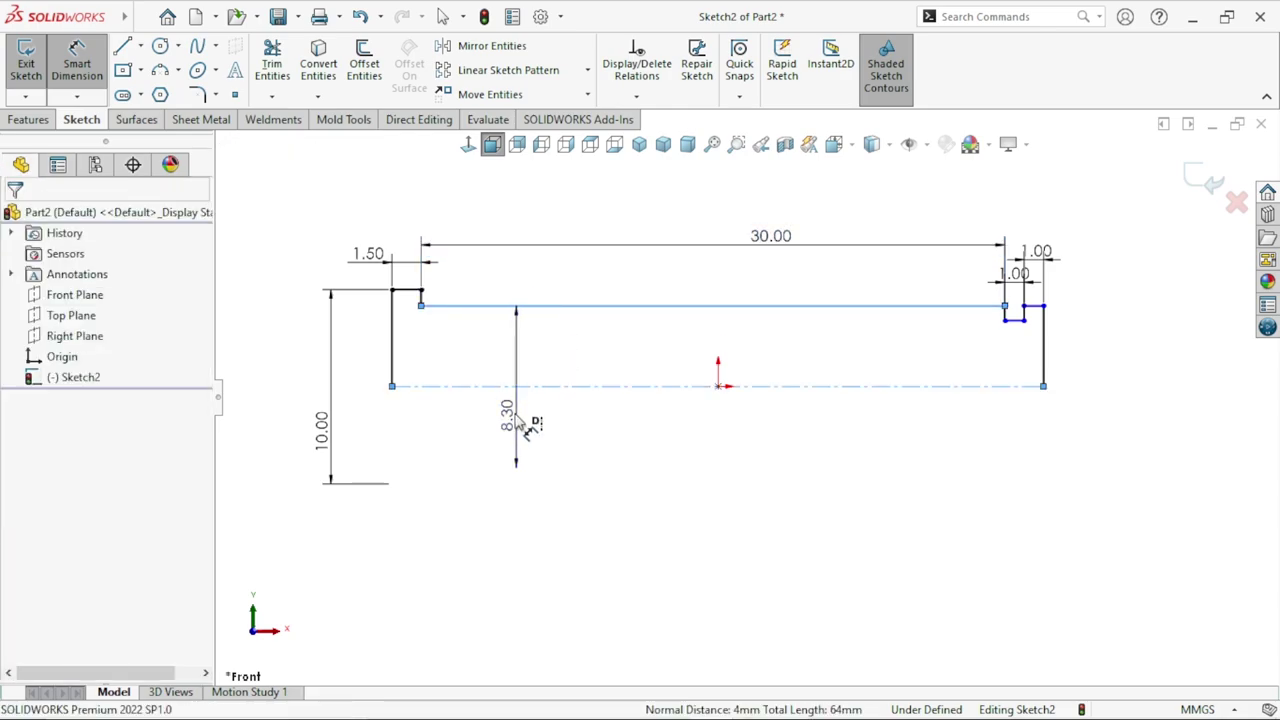
pyautogui.press('Return')
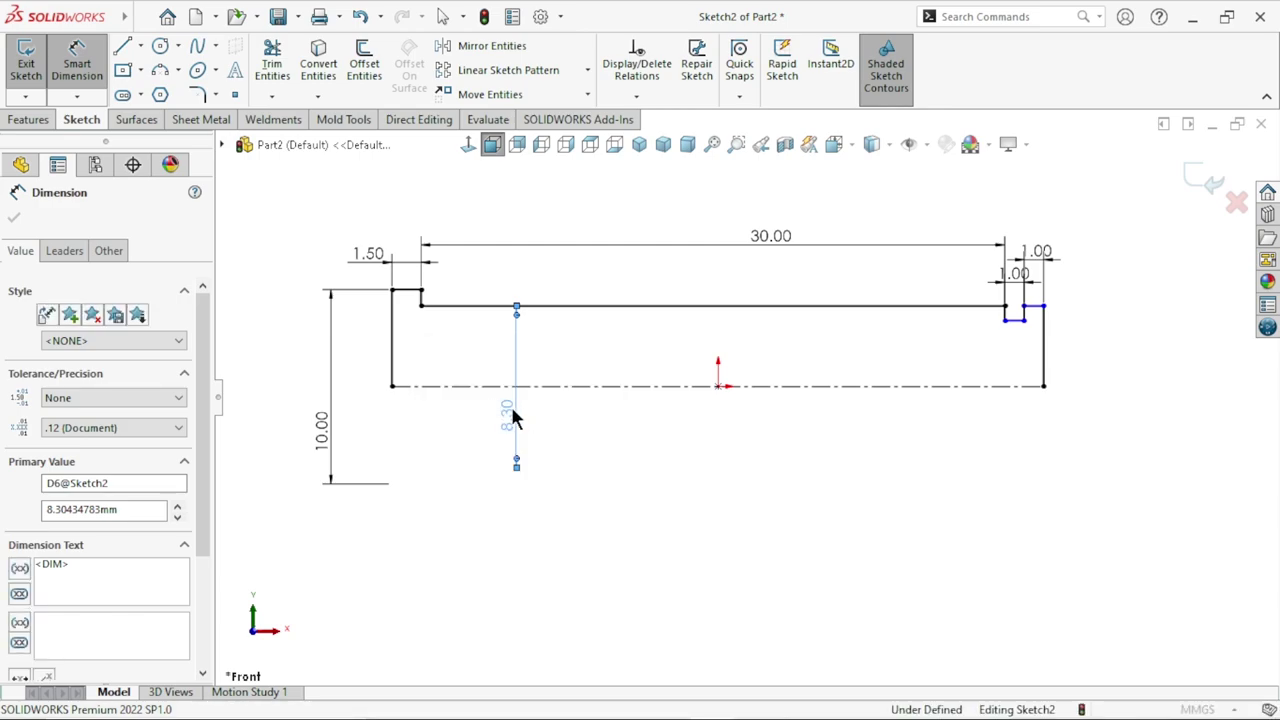
# Add the Ø7 mm groove diameter measured from the centreline
pyautogui.scroll(3, 983, 415)
pyautogui.scroll(-1, 849, 400)
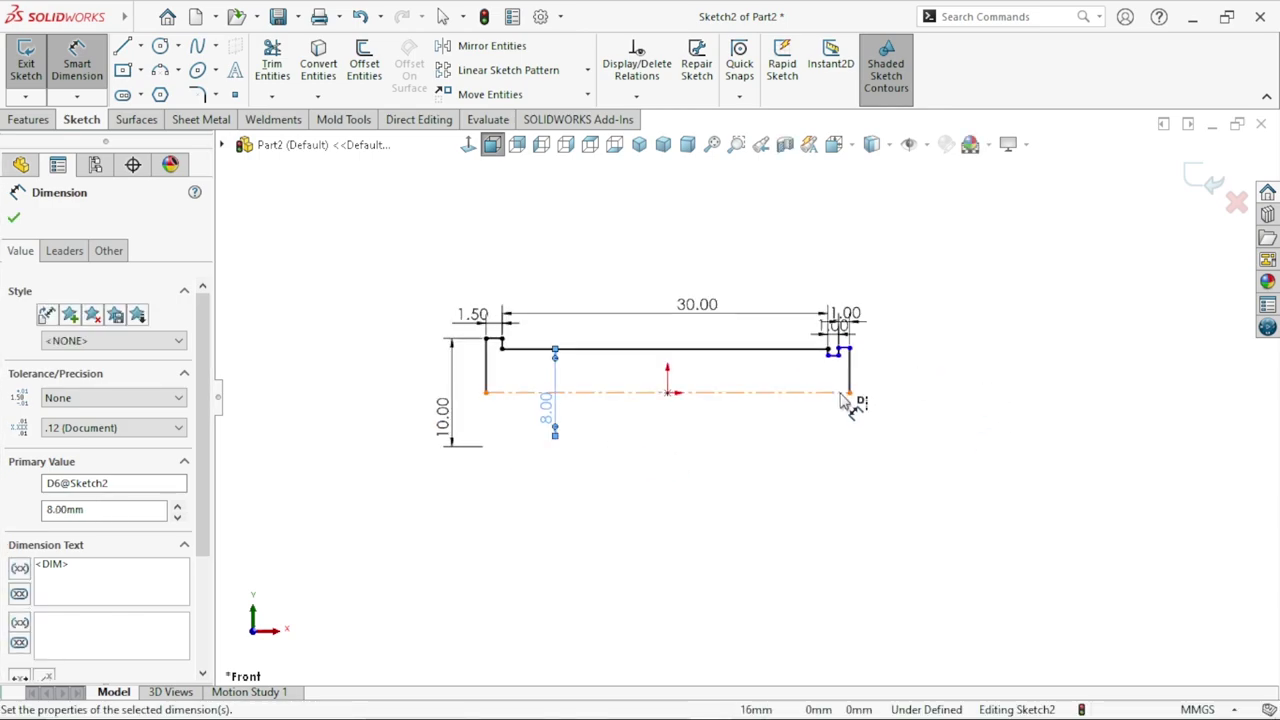
pyautogui.scroll(-2, 843, 400)
pyautogui.click(819, 340)
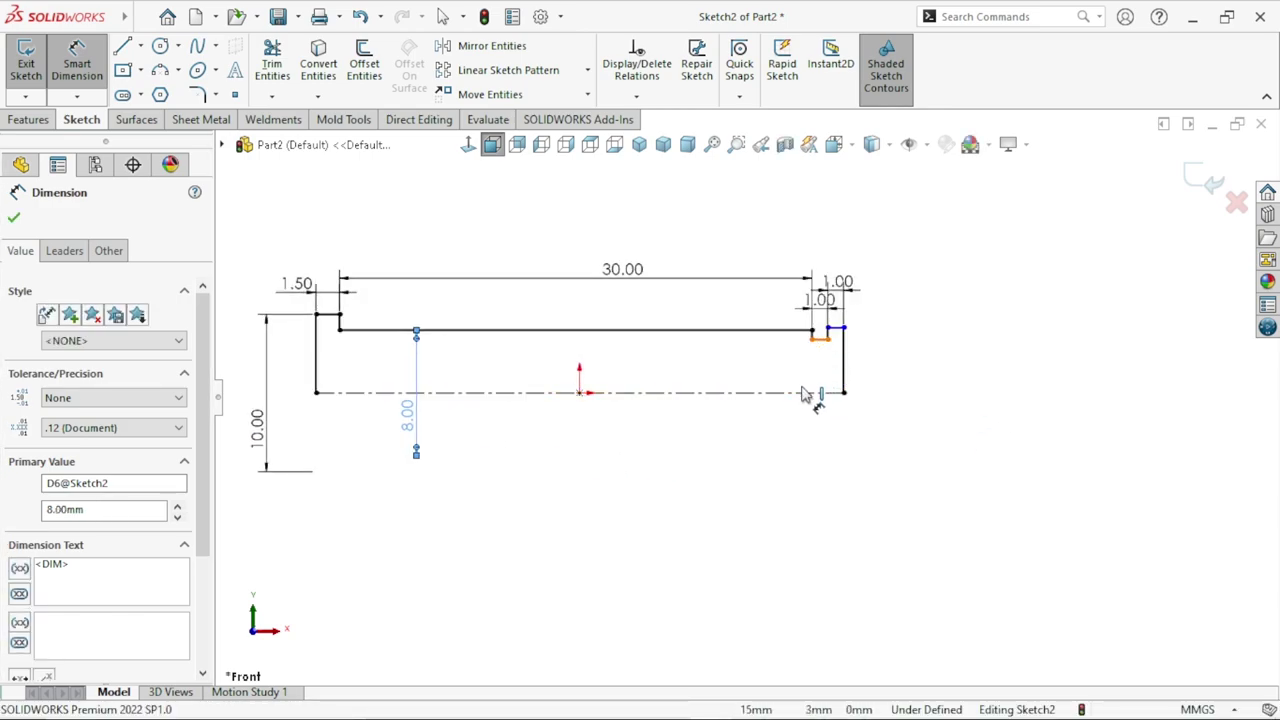
pyautogui.click(810, 393)
pyautogui.click(769, 422)
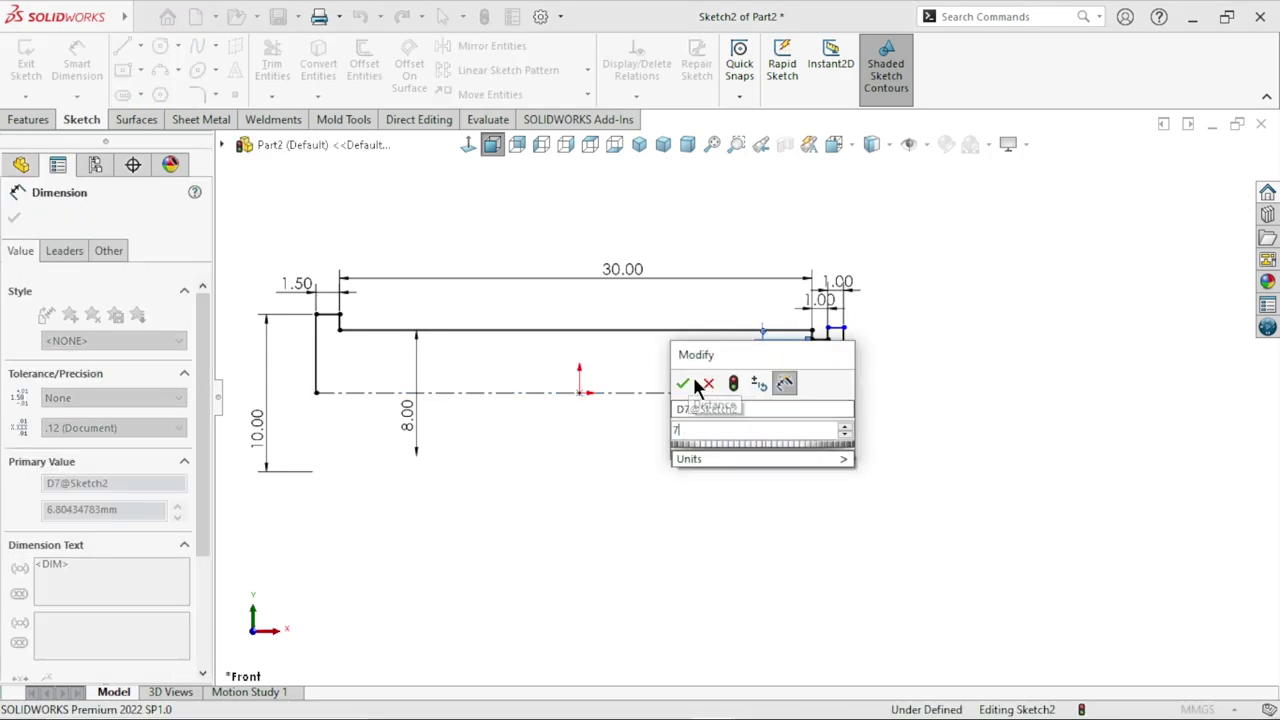
pyautogui.write('7')
pyautogui.click(683, 383)
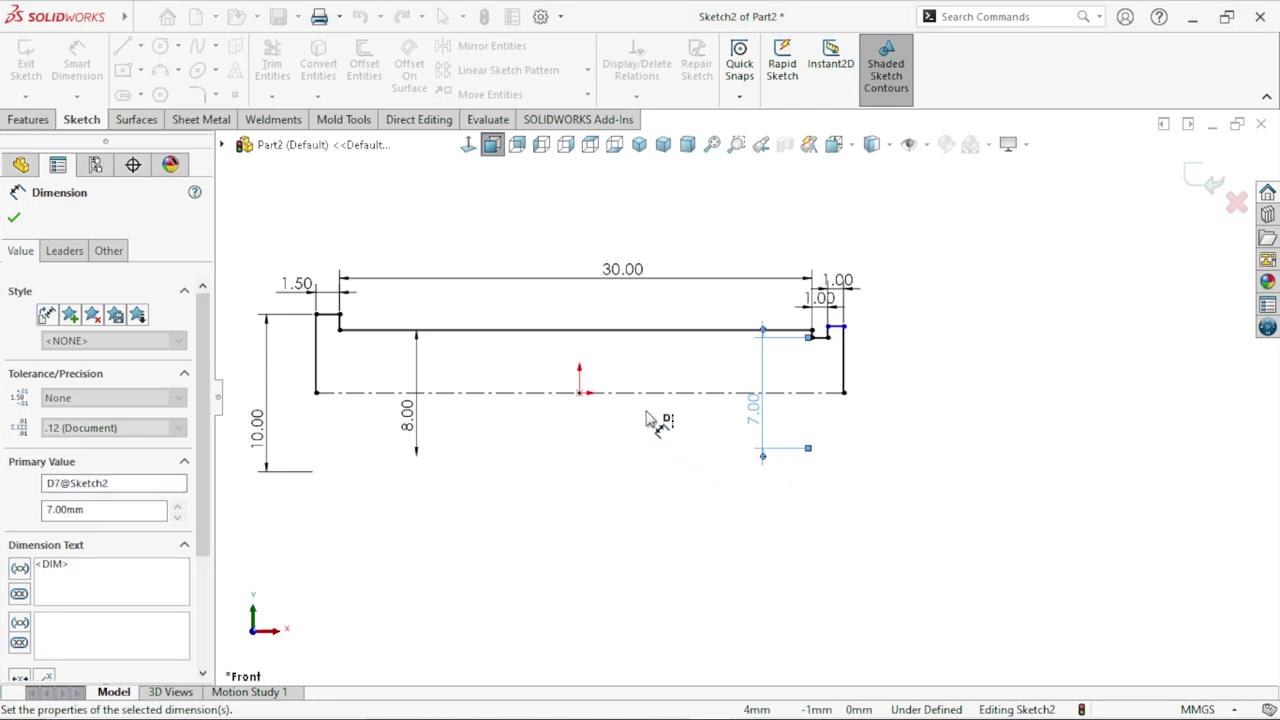
pyautogui.scroll(-3, 657, 423)
pyautogui.scroll(3, 957, 343)
pyautogui.scroll(-3, 820, 371)
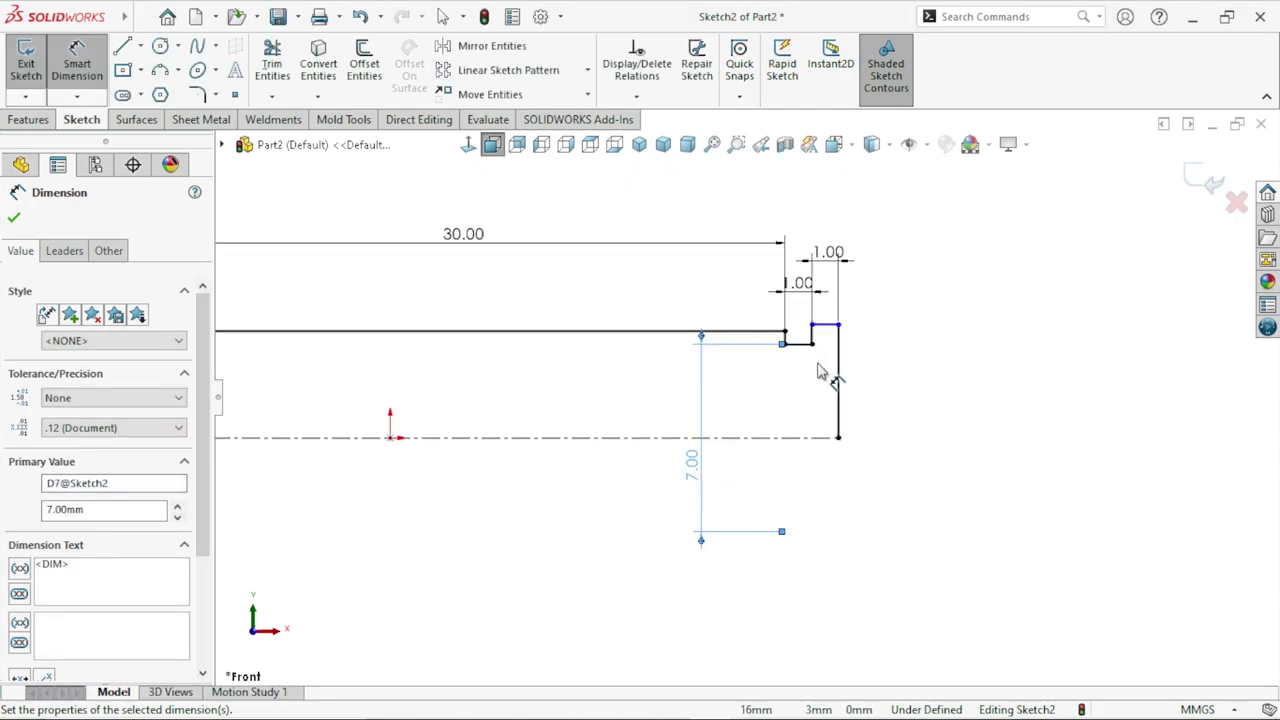
pyautogui.press('Escape')
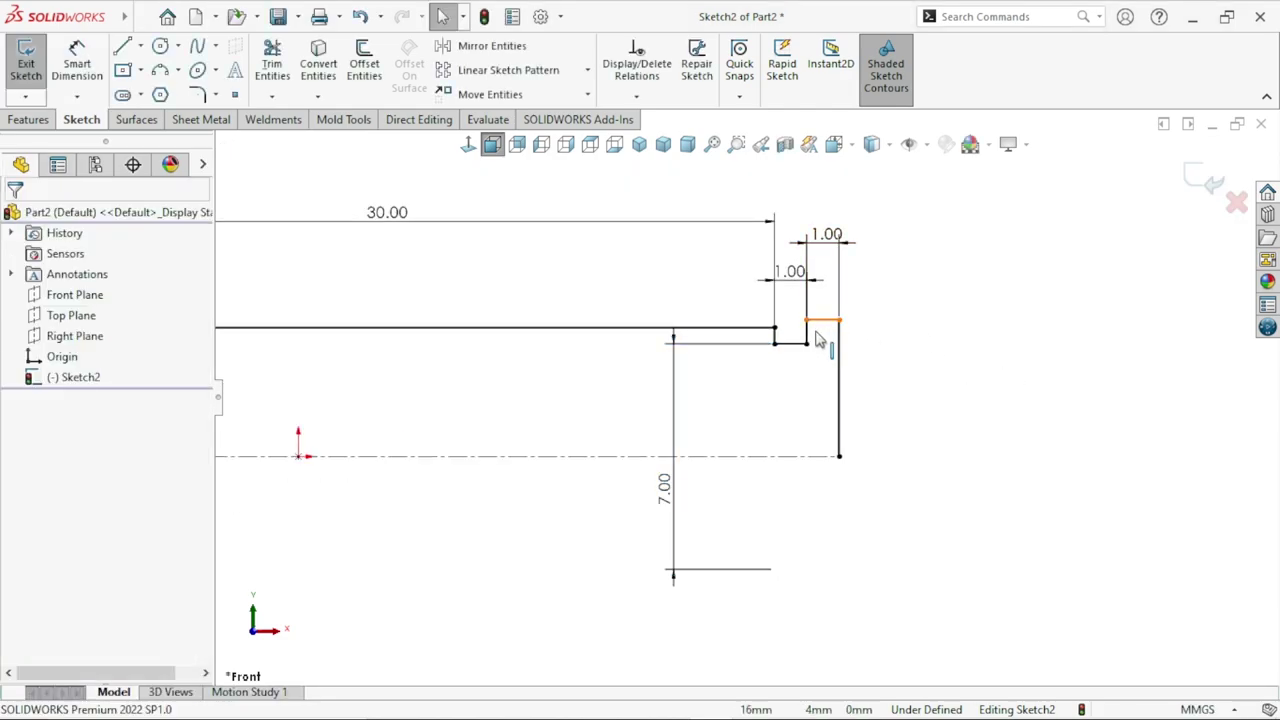
# Make the end's short top edge collinear with the shaft top line and spread the two 1.00 labels apart
pyautogui.click(822, 321)
pyautogui.keyDown('ctrl'); pyautogui.click(614, 329); pyautogui.keyUp('ctrl')
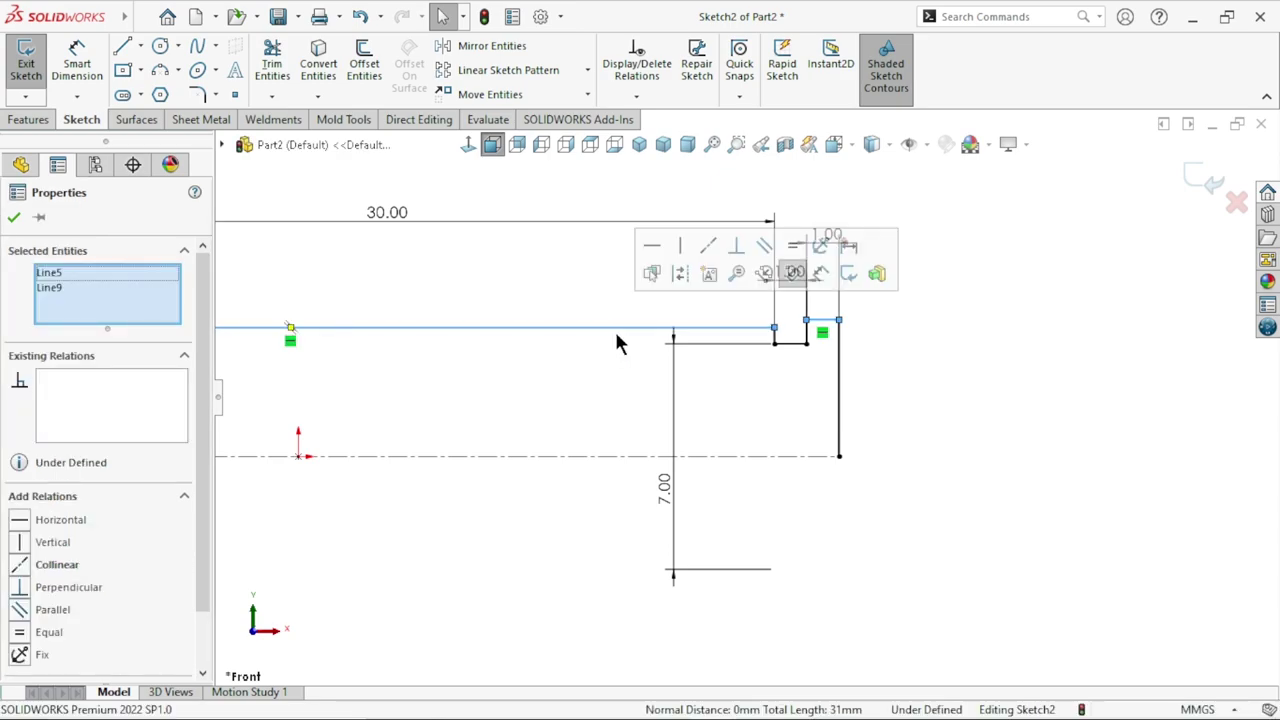
pyautogui.click(793, 272)
pyautogui.click(997, 491)
pyautogui.scroll(4, 855, 521)
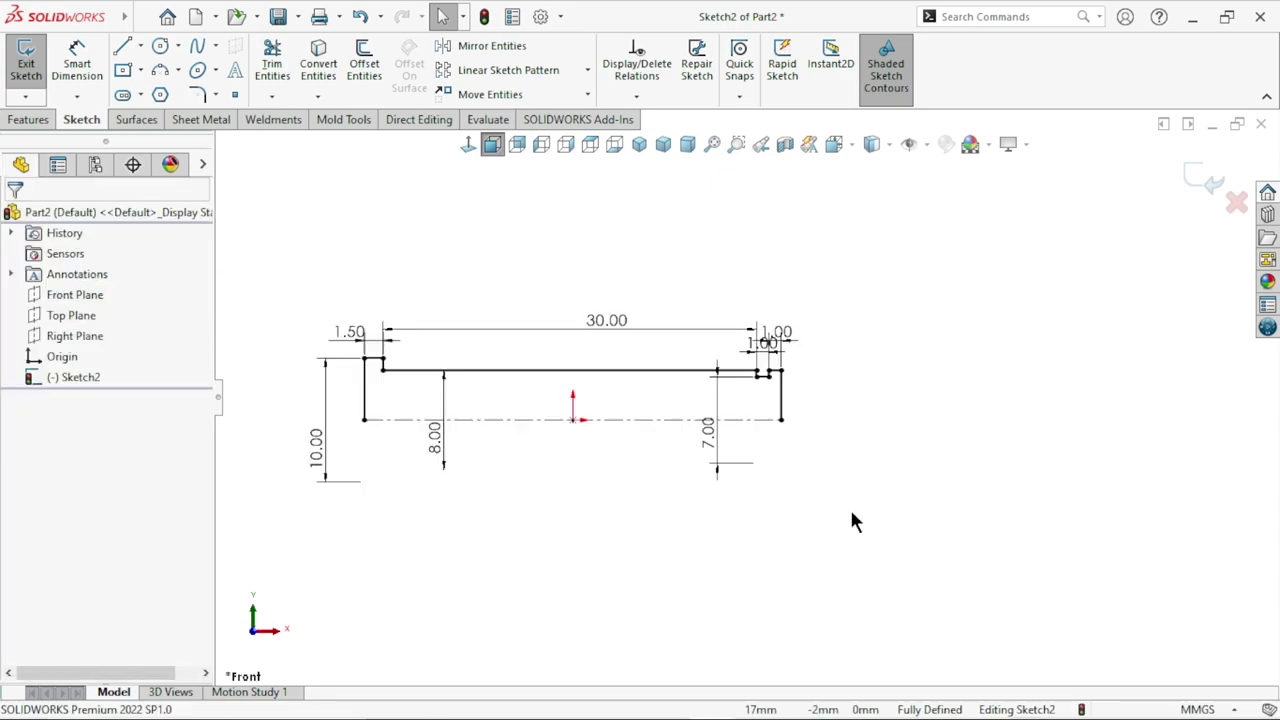
pyautogui.scroll(-2, 470, 415)
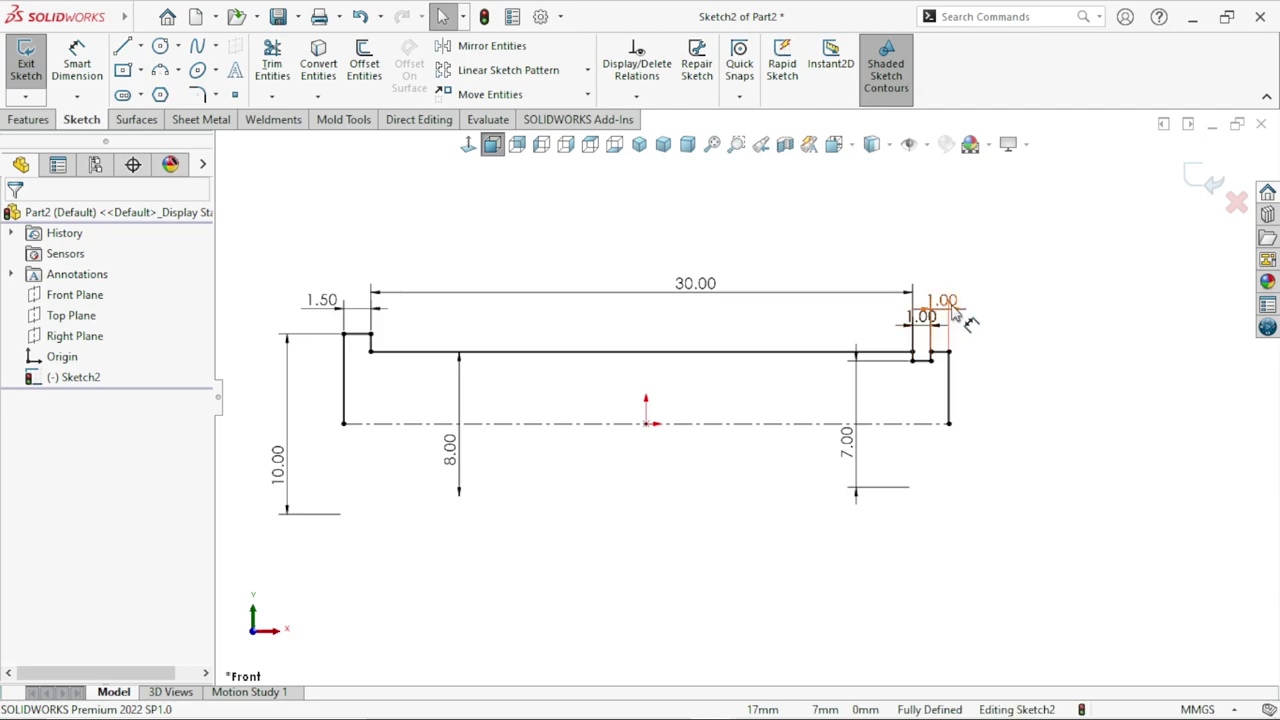
pyautogui.moveTo(950, 292); pyautogui.dragTo(1014, 293)
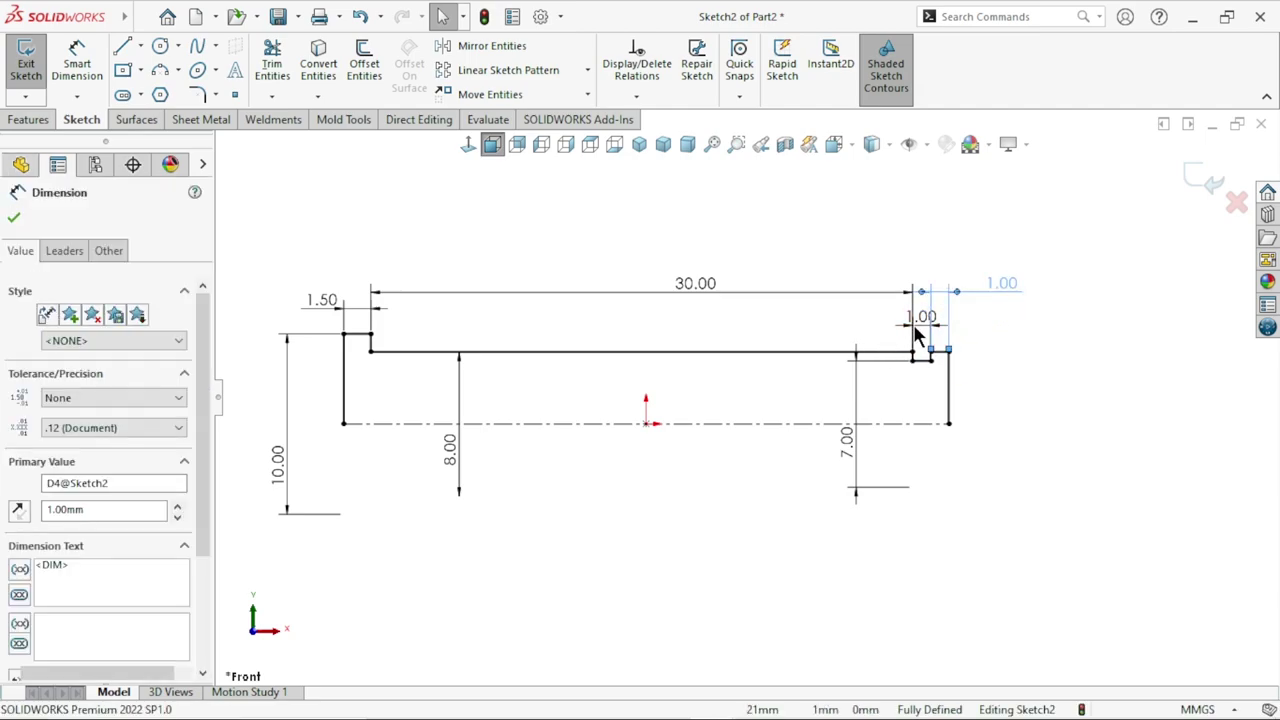
pyautogui.moveTo(921, 317); pyautogui.dragTo(870, 322)
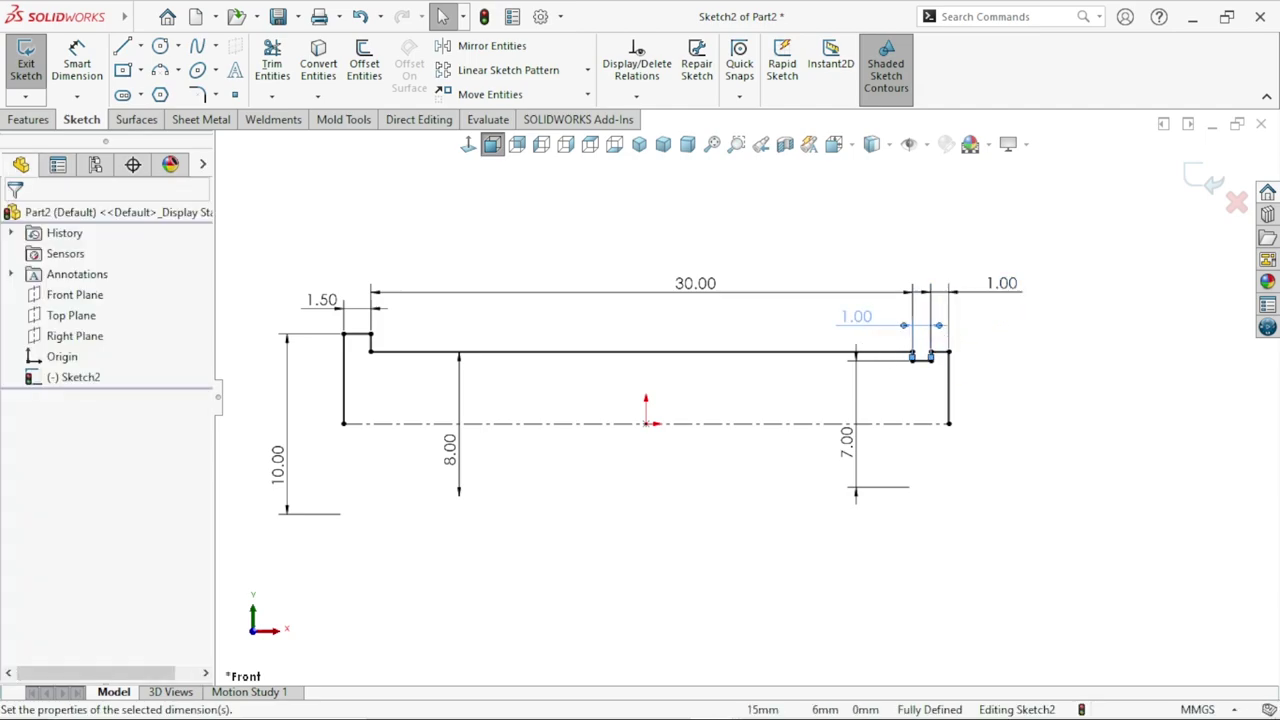
pyautogui.click(28, 119)
# Revolve Sketch2 360° into a solid pin, letting SOLIDWORKS close the open sketch
pyautogui.click(90, 70)
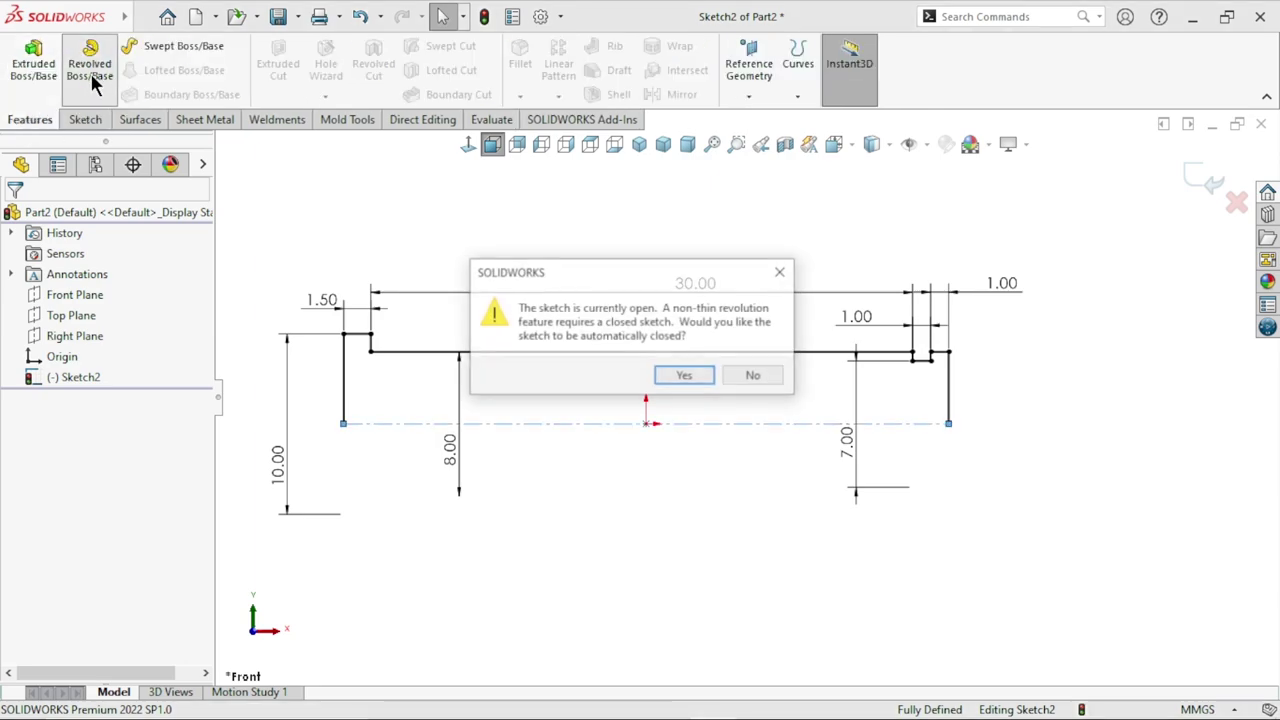
pyautogui.click(686, 377)
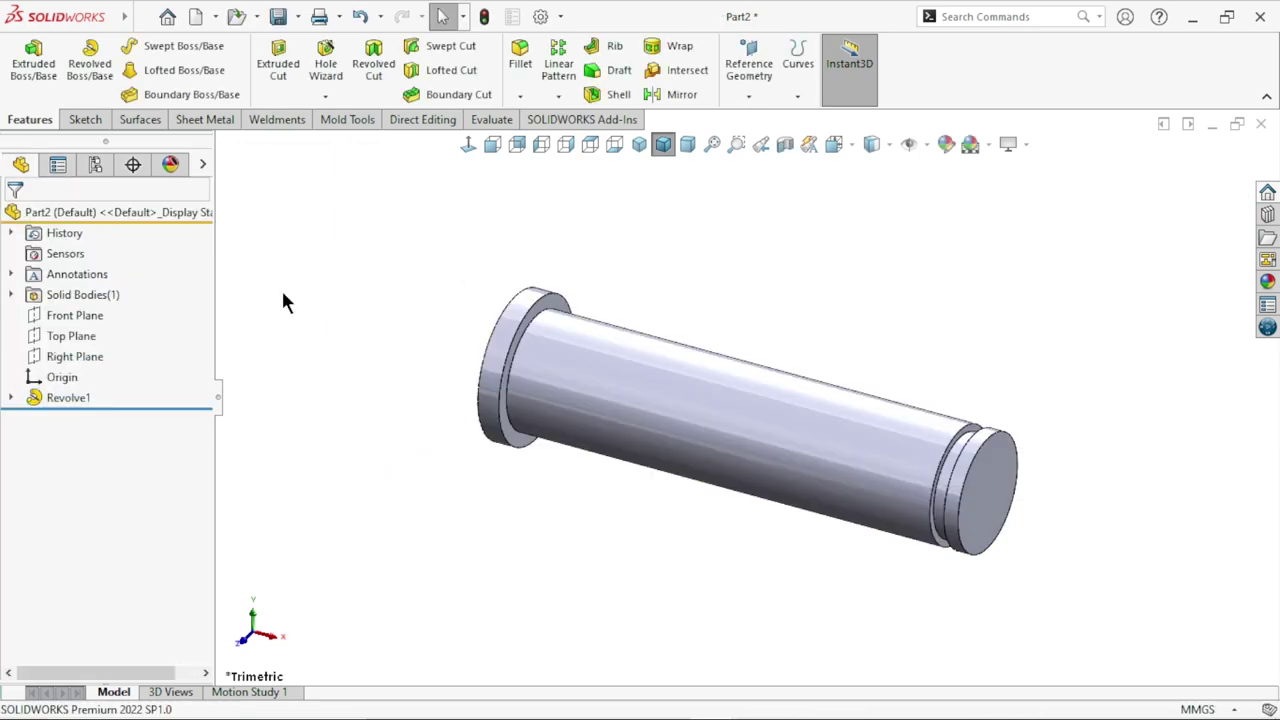
pyautogui.click(520, 96)
# Start a Chamfer with a 0.2 mm distance
pyautogui.click(537, 142)
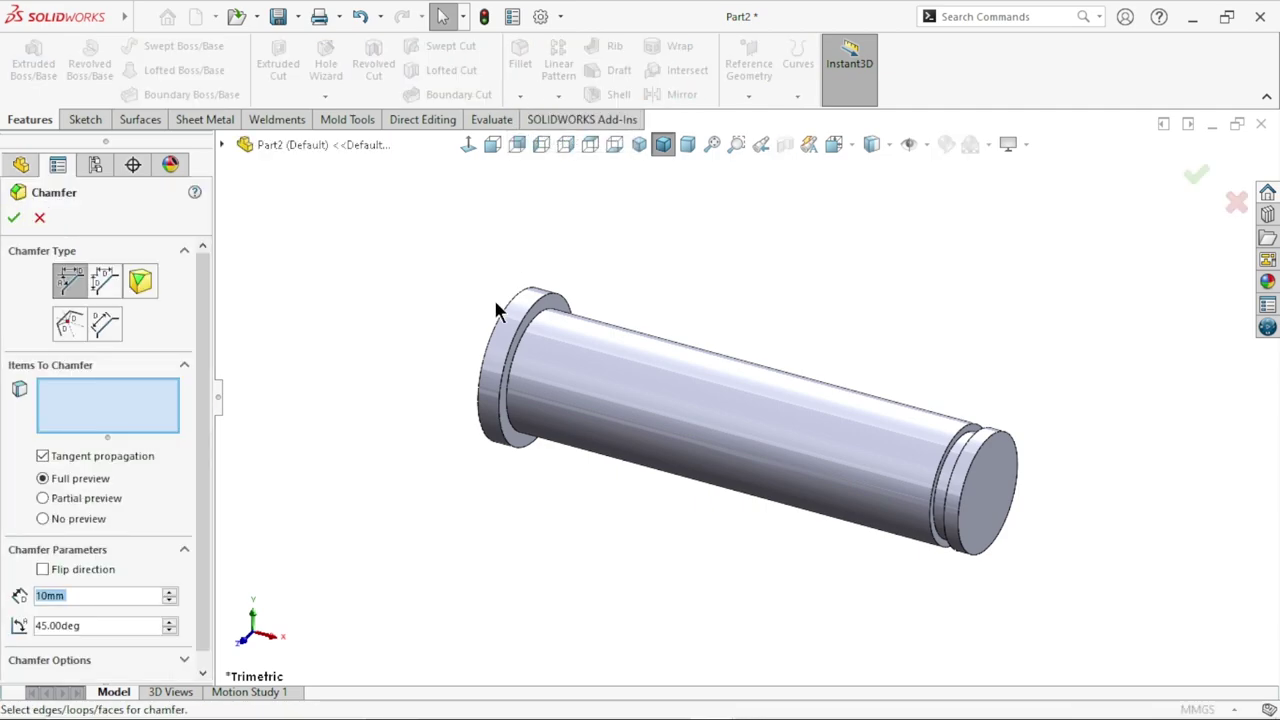
pyautogui.write('0.2')
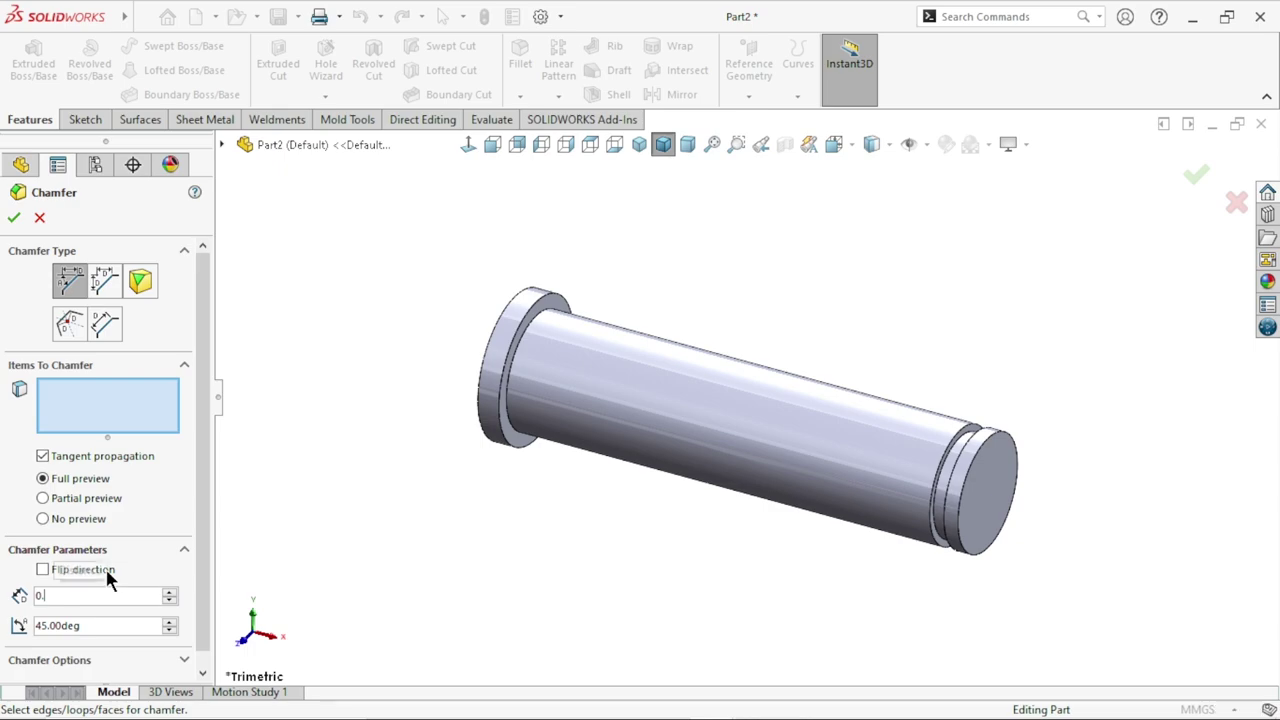
pyautogui.press('Tab')
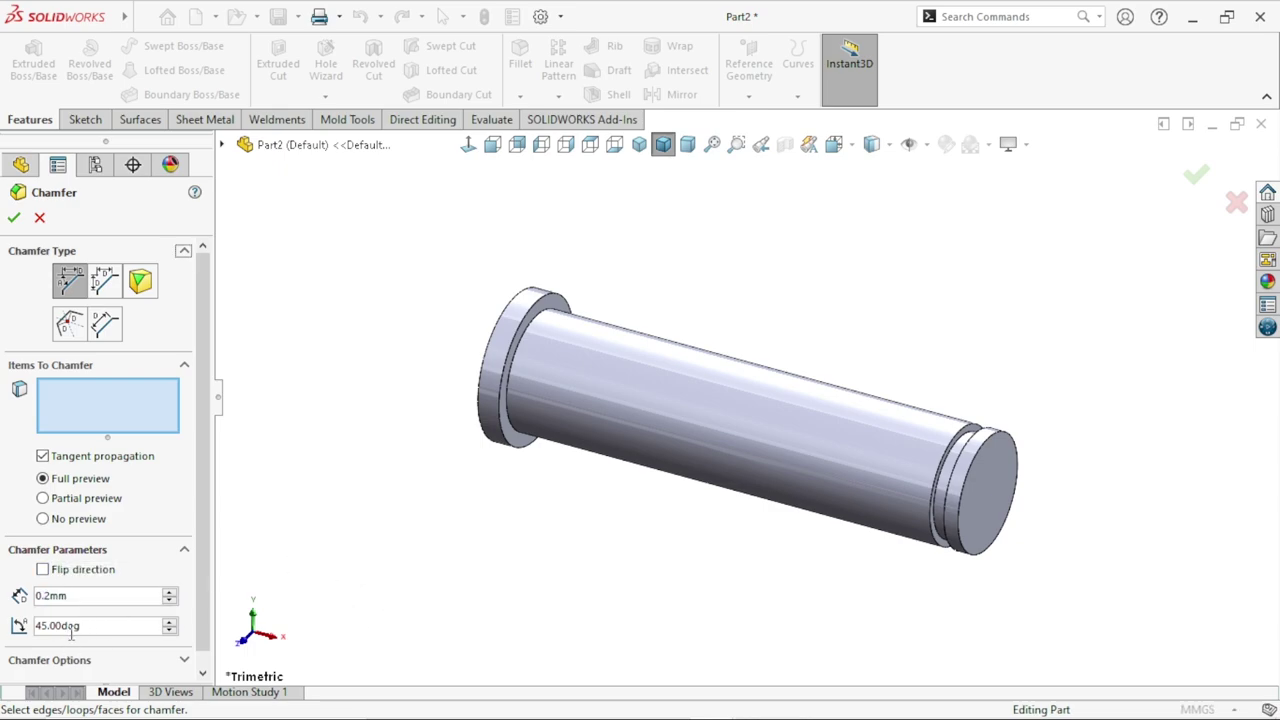
# Select both pin end faces and the flange's outer edge and apply the chamfer
pyautogui.moveTo(453, 500); pyautogui.dragTo(543, 523, button='middle')
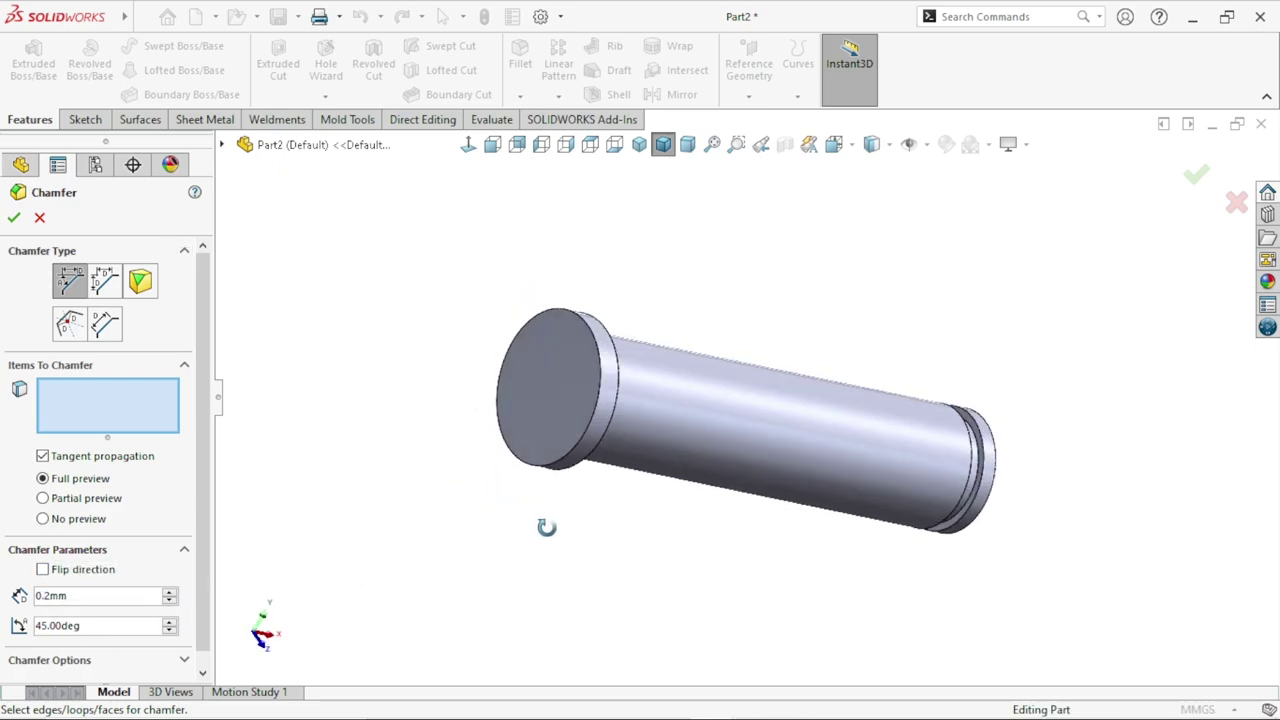
pyautogui.click(561, 391)
pyautogui.scroll(3, 847, 527)
pyautogui.scroll(-2, 848, 522)
pyautogui.moveTo(880, 477); pyautogui.dragTo(777, 486, button='middle')
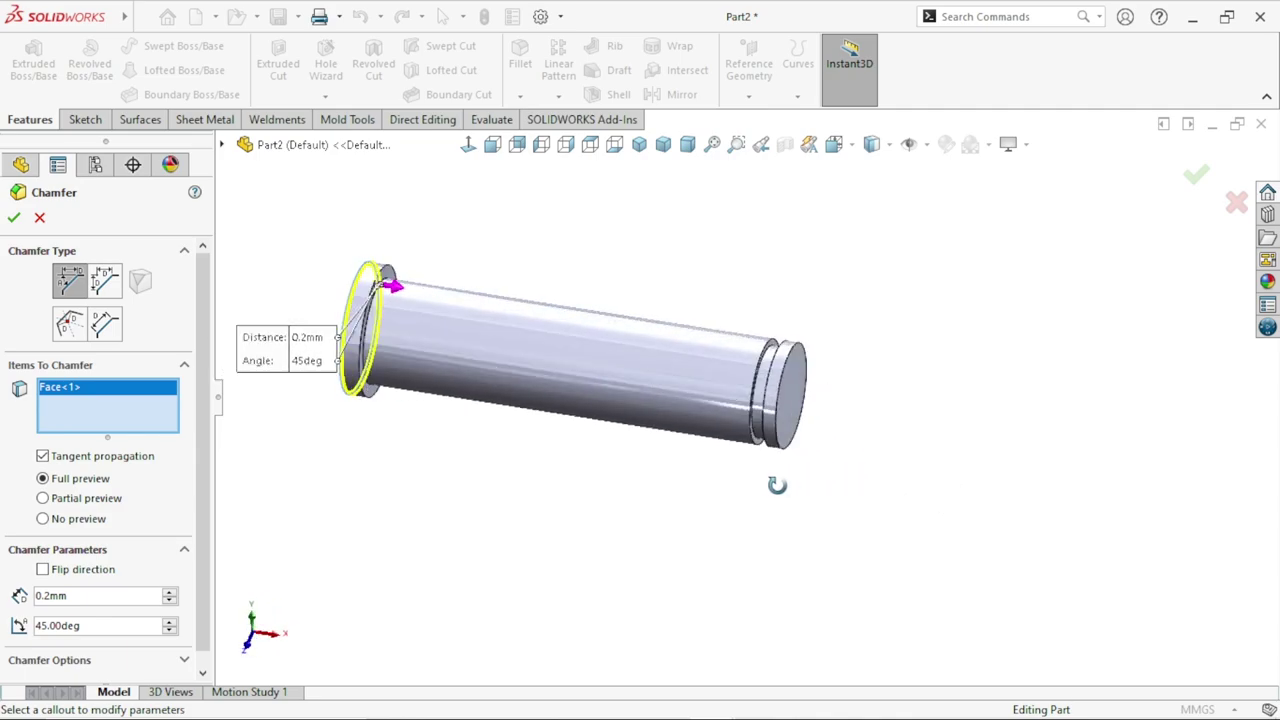
pyautogui.scroll(-3, 820, 510)
pyautogui.click(730, 411)
pyautogui.scroll(2, 587, 554)
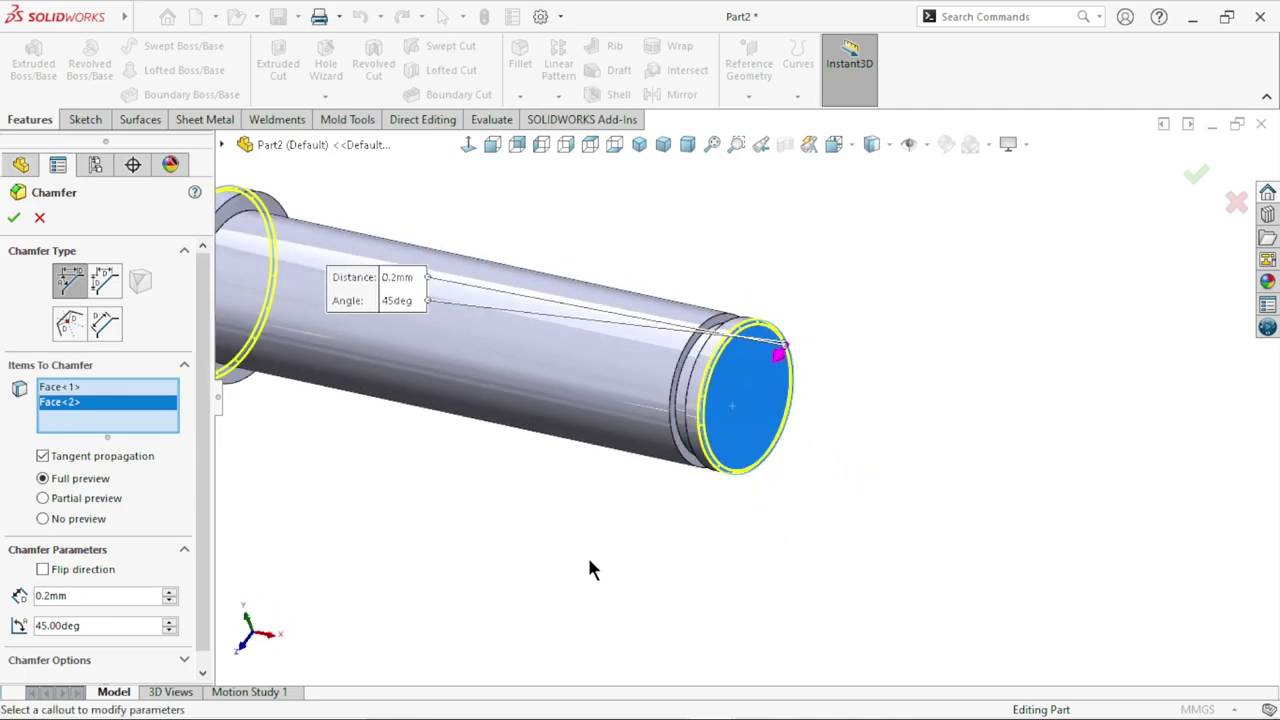
pyautogui.scroll(2, 520, 430)
pyautogui.scroll(-3, 470, 310)
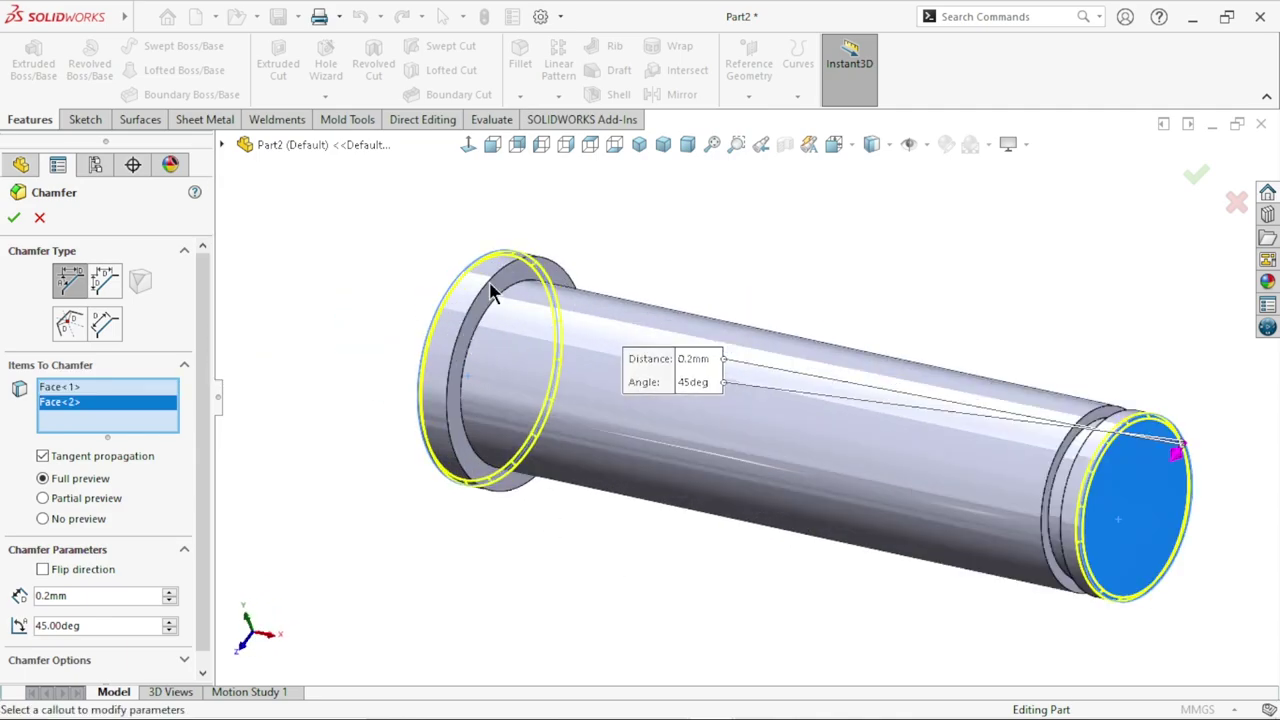
pyautogui.click(493, 287)
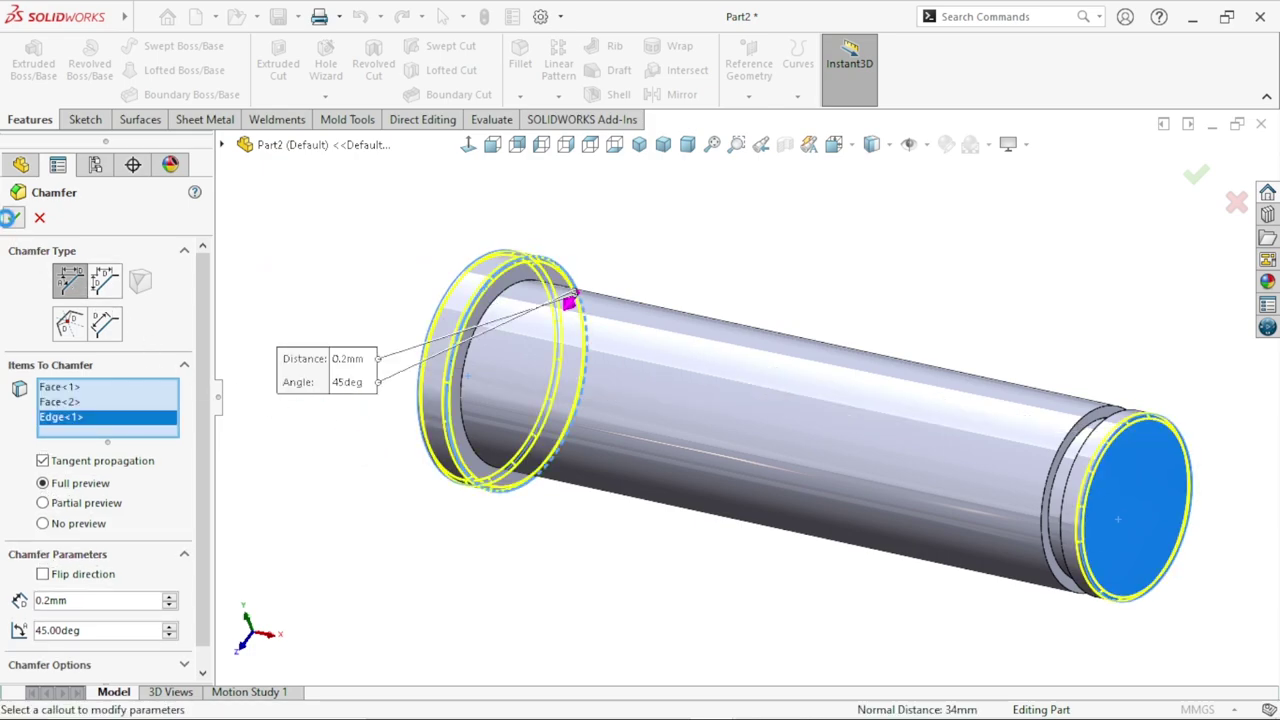
pyautogui.click(11, 217)
# Drag the carbon steel finish from Appearances > Metal > Steel onto the pin
pyautogui.scroll(3, 740, 450)
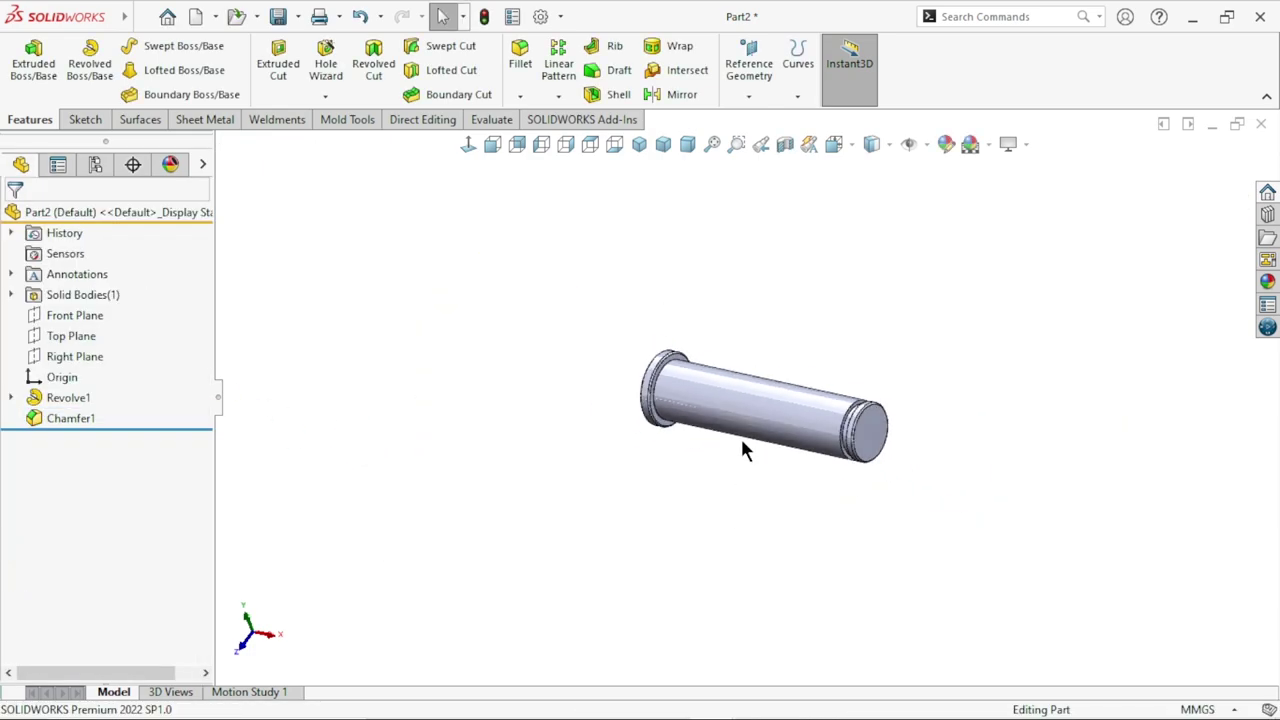
pyautogui.scroll(-3, 745, 455)
pyautogui.moveTo(754, 477)
pyautogui.mouseDown(button='middle')
pyautogui.moveTo(774, 514)
pyautogui.moveTo(743, 568)
pyautogui.mouseUp(button='middle')
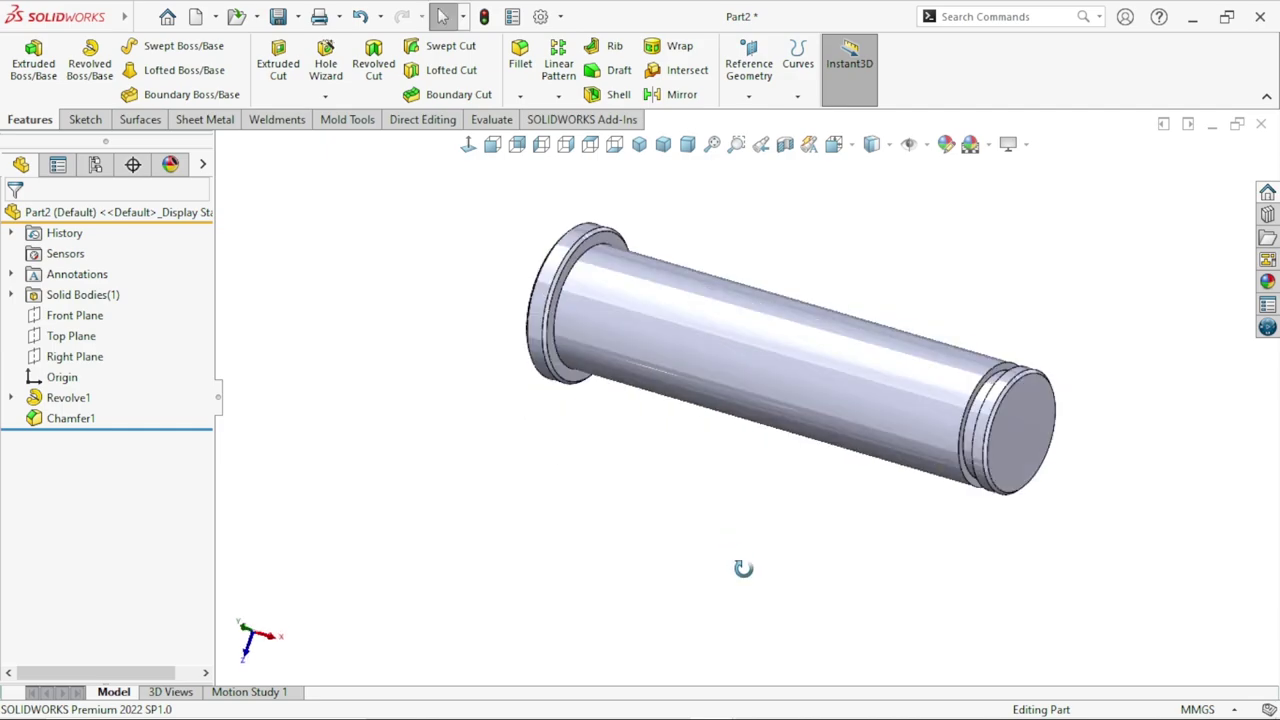
pyautogui.scroll(2, 743, 568)
pyautogui.scroll(-3, 834, 420)
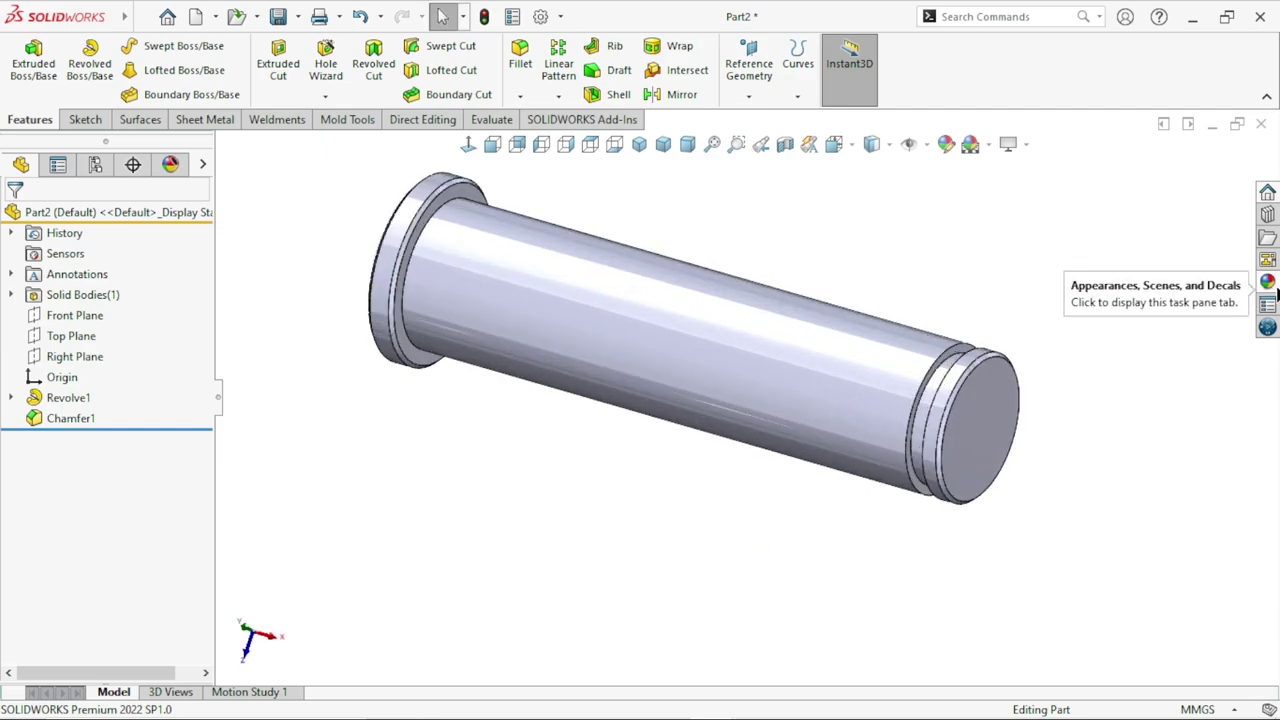
pyautogui.click(1256, 288)
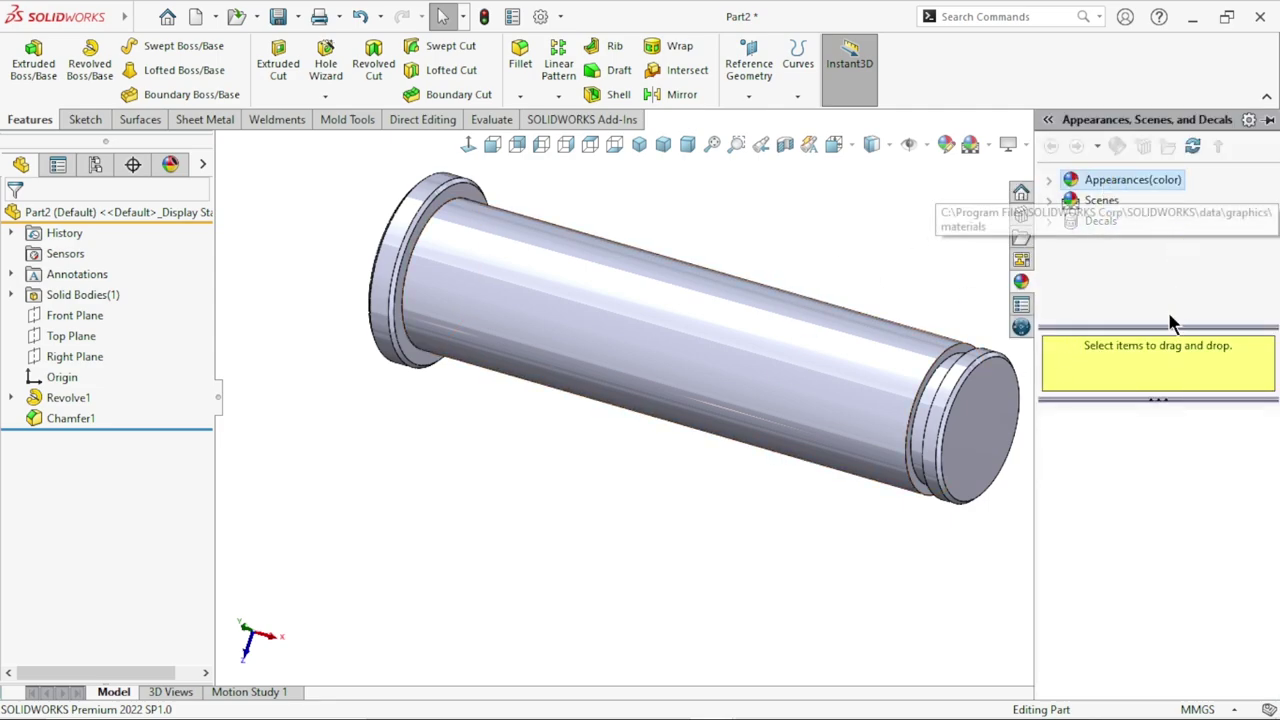
pyautogui.click(1126, 229)
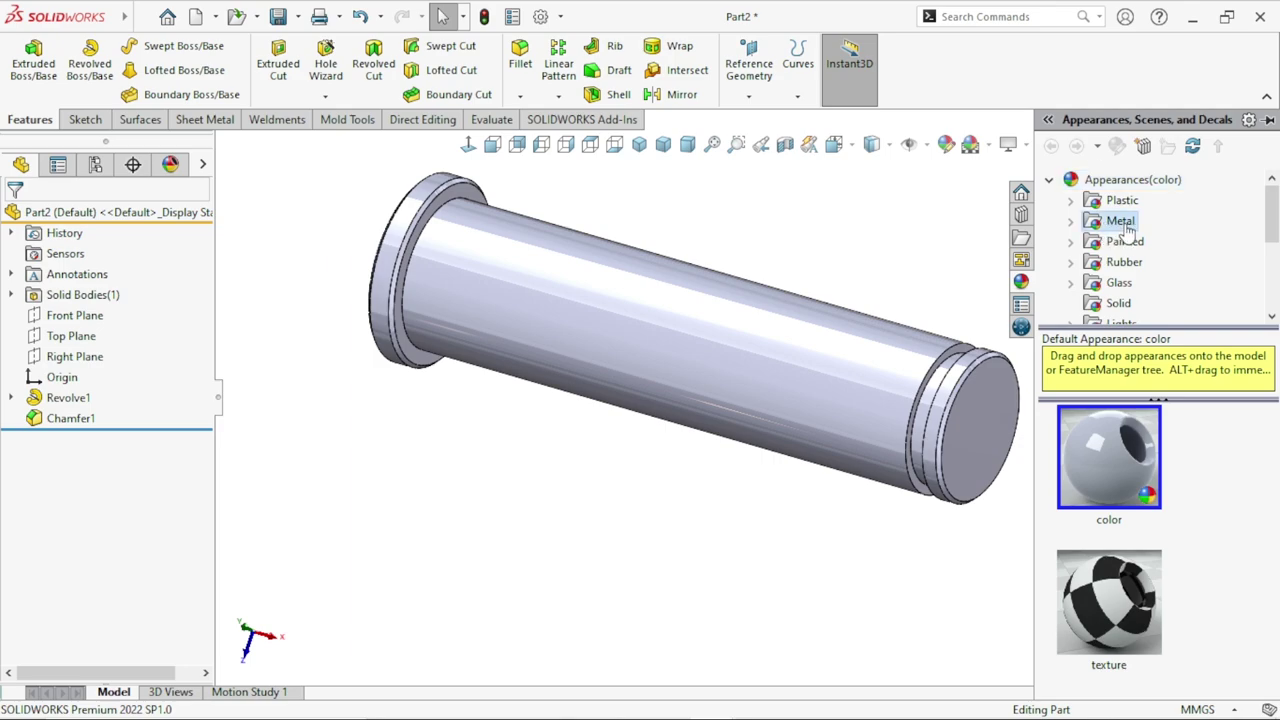
pyautogui.doubleClick(1127, 226)
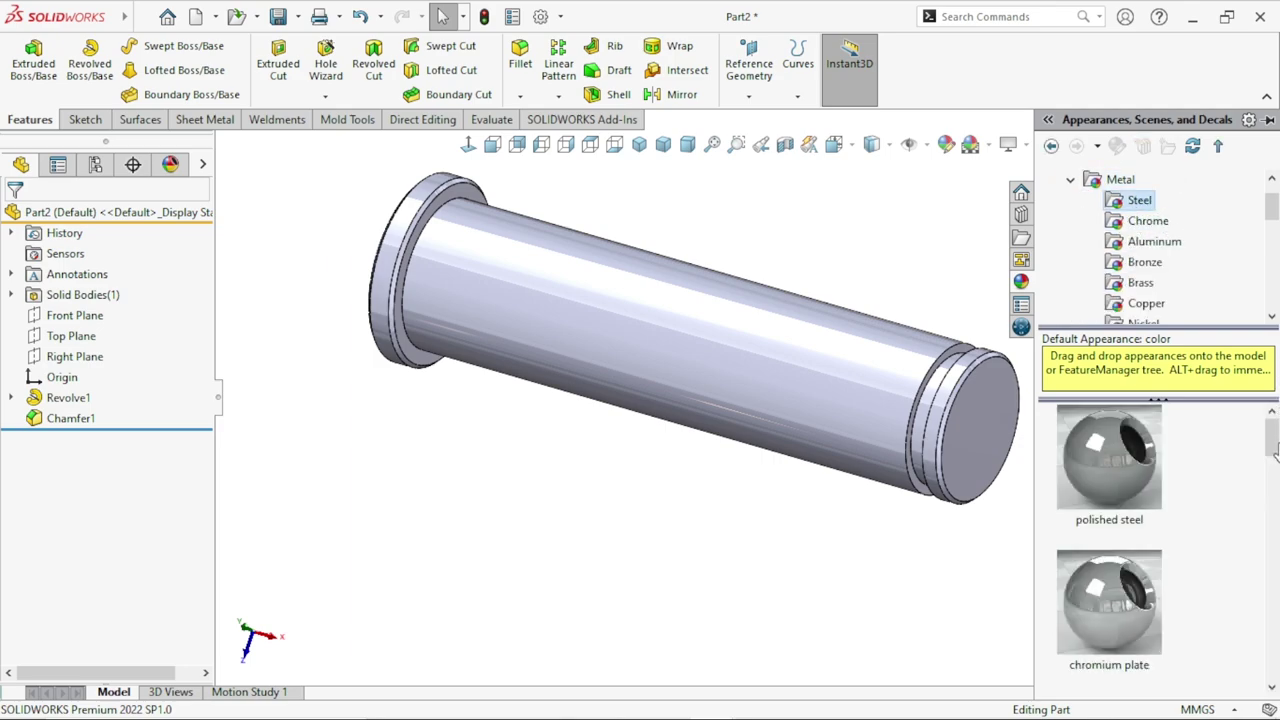
pyautogui.moveTo(1273, 446); pyautogui.dragTo(1273, 578)
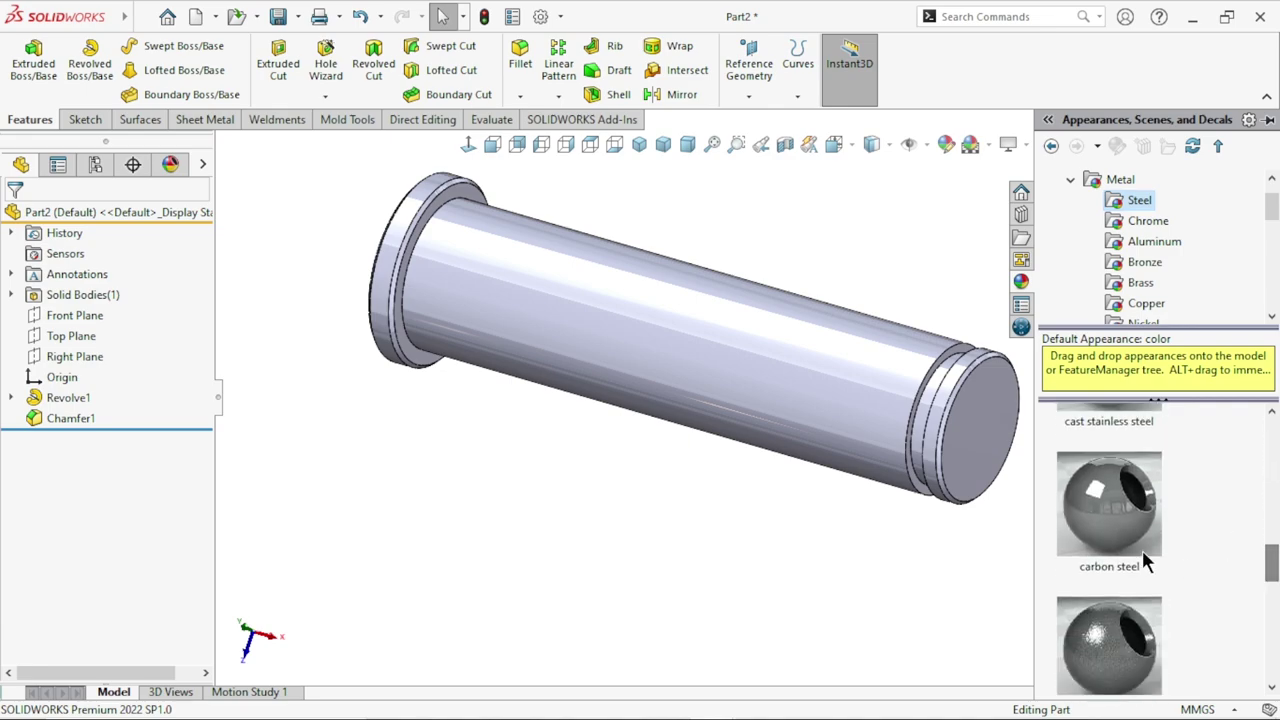
pyautogui.moveTo(1126, 543); pyautogui.dragTo(719, 335)
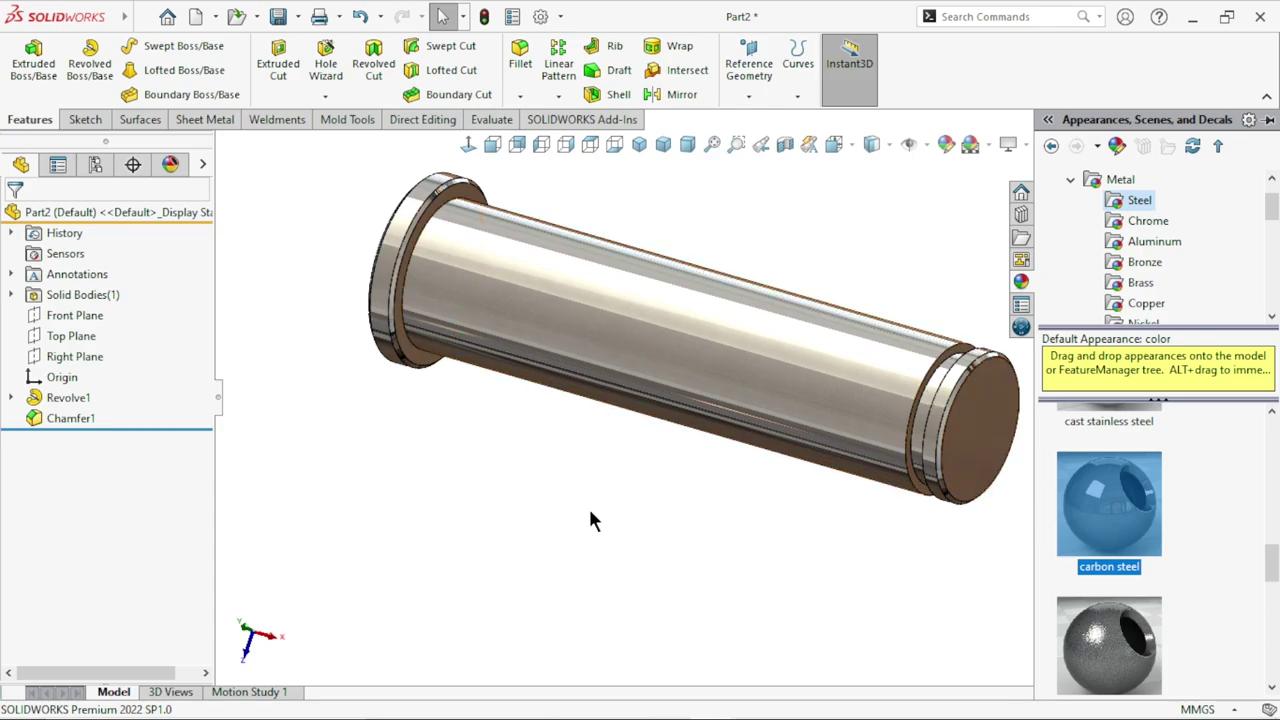
pyautogui.click(607, 499)
# In Save As, open the Adjustable Knurling tool folder, change the name to Part9 and save
pyautogui.scroll(-2, 703, 323)
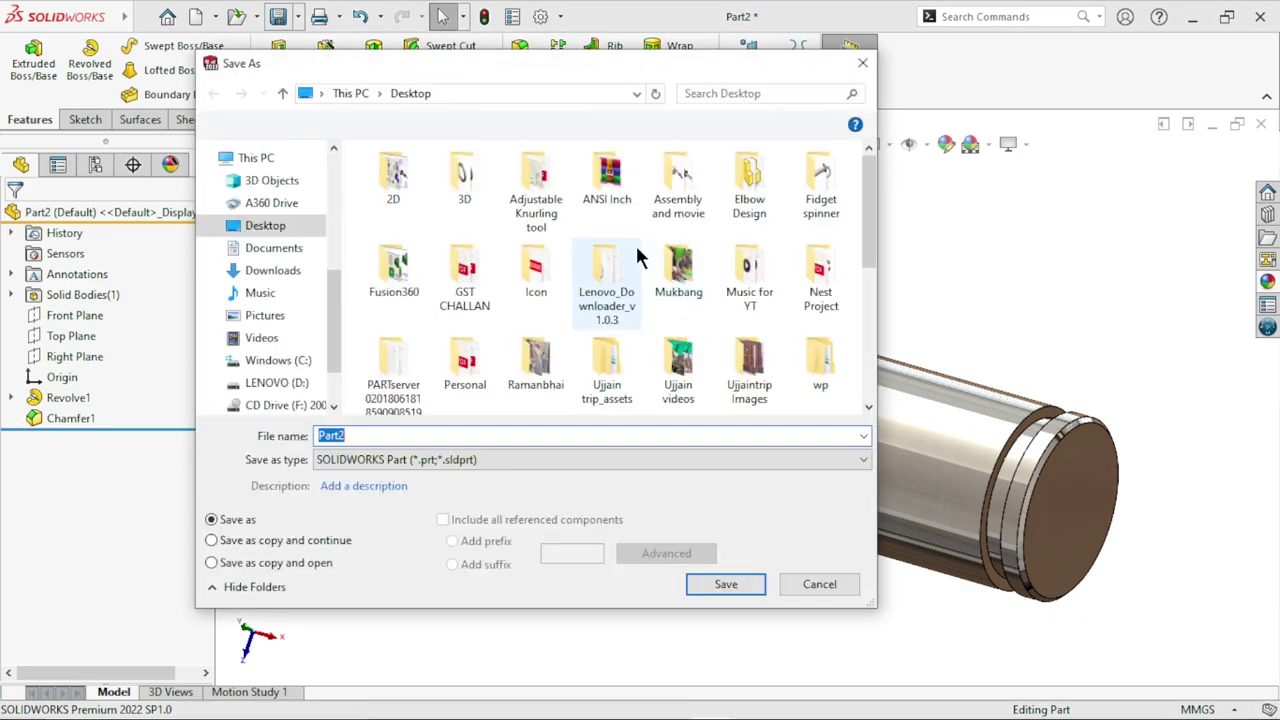
pyautogui.doubleClick(530, 186)
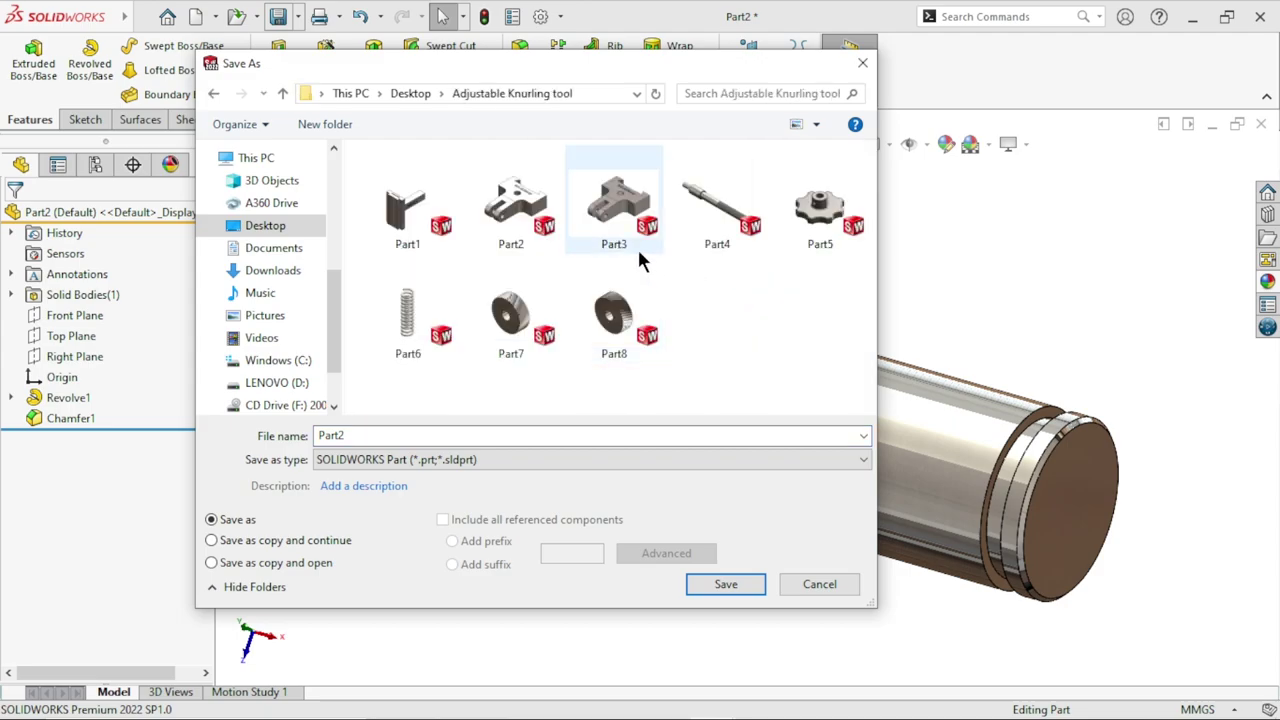
pyautogui.doubleClick(352, 436)
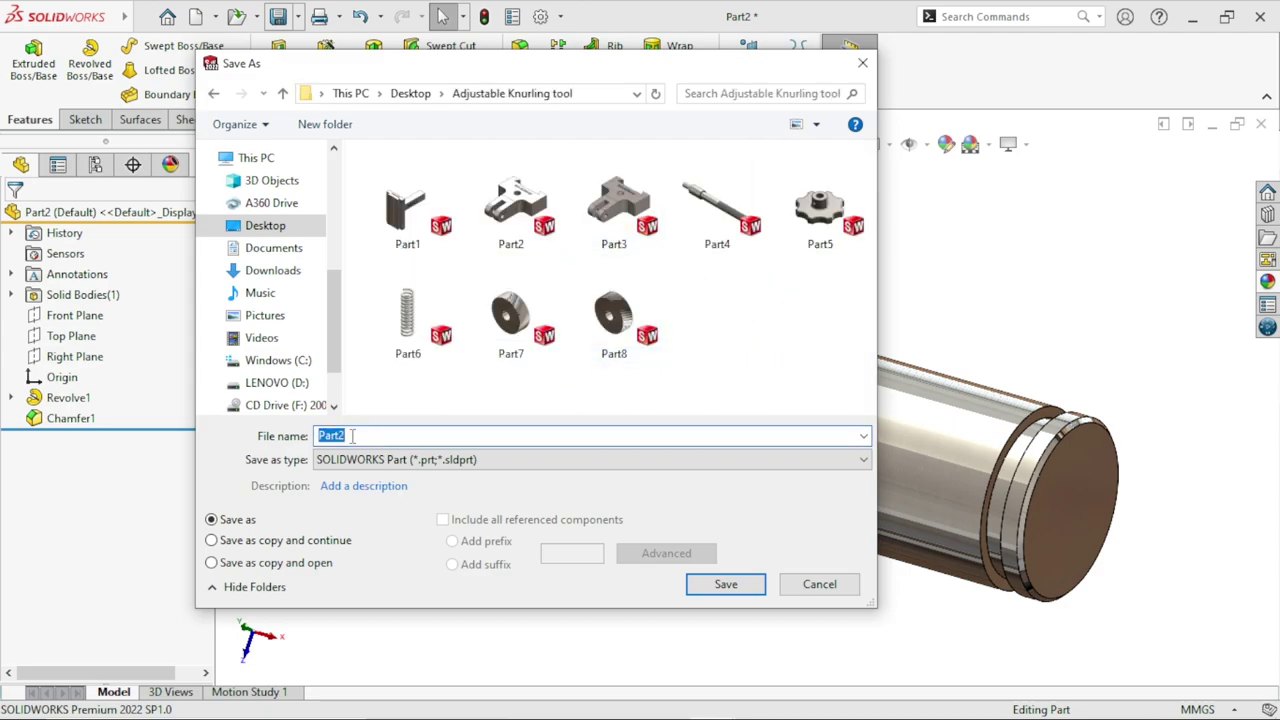
pyautogui.press('BackSpace')
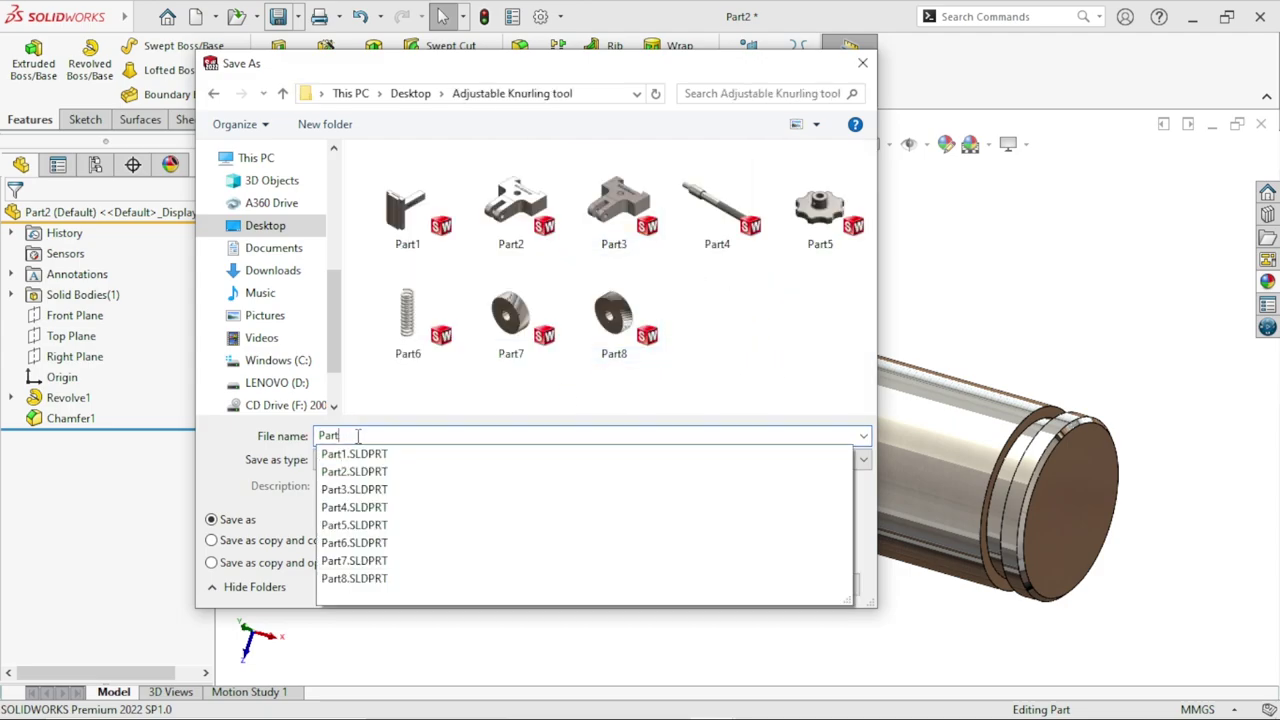
pyautogui.write('9')
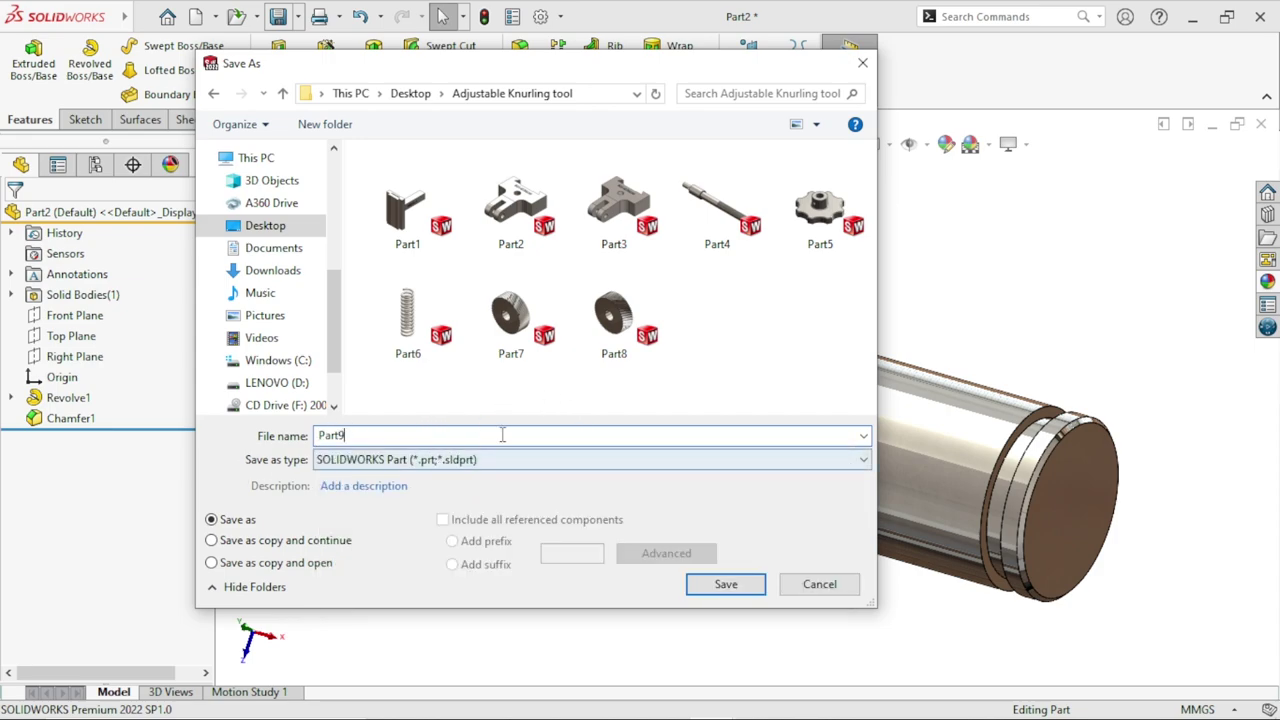
pyautogui.click(726, 585)
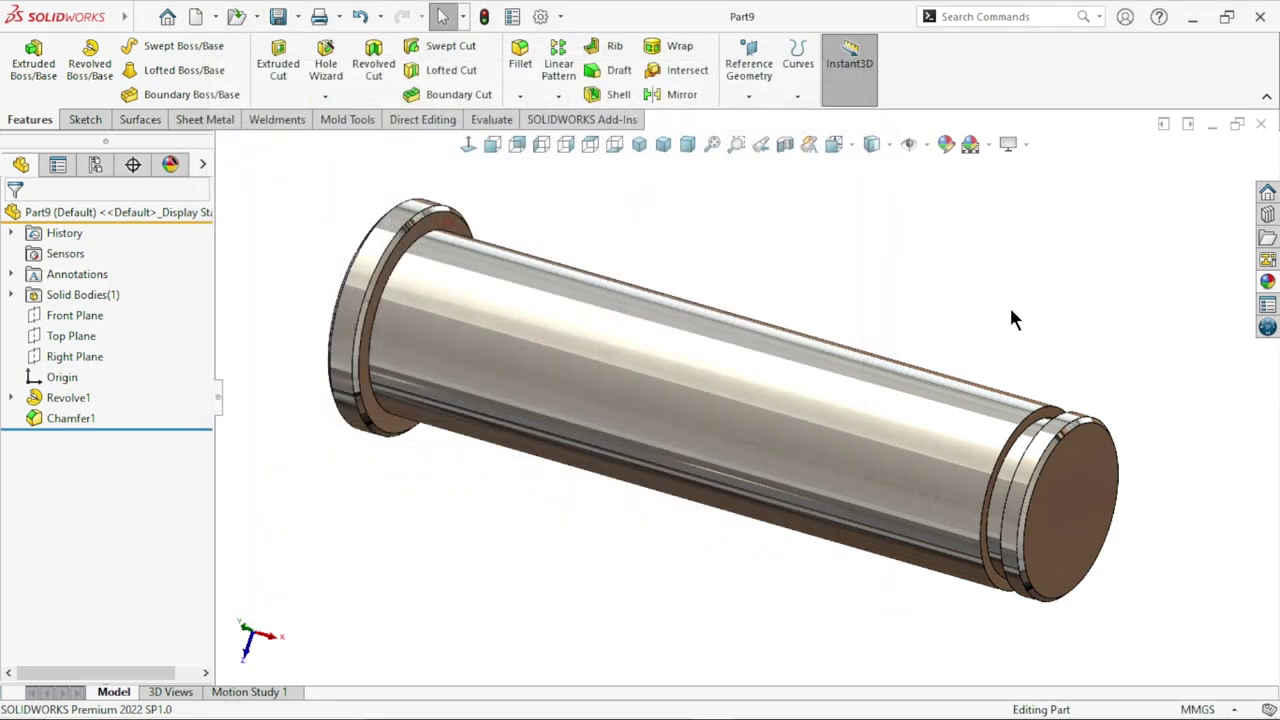
pyautogui.moveTo(1010, 312)
pyautogui.mouseDown(button='middle')
pyautogui.moveTo(668, 505)
pyautogui.moveTo(859, 467)
pyautogui.moveTo(814, 503)
pyautogui.mouseUp(button='middle')
pyautogui.scroll(2, 780, 440)
pyautogui.scroll(-3, 748, 405)
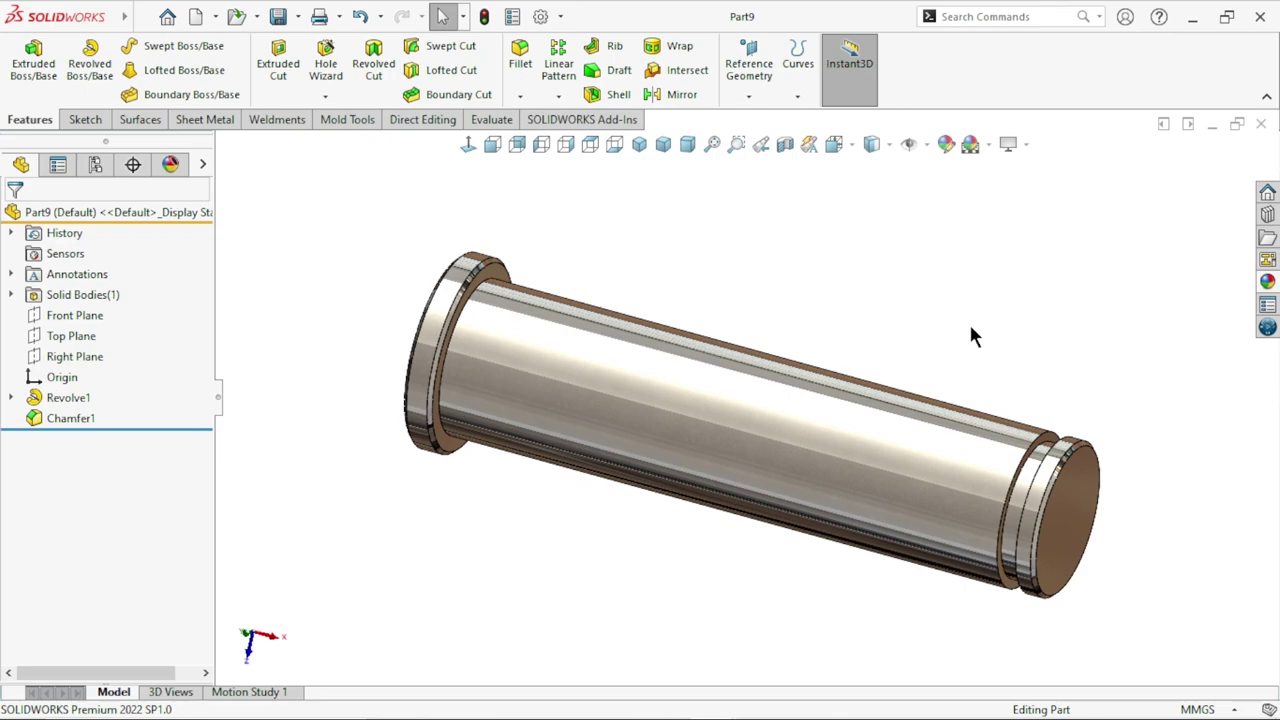
pyautogui.moveTo(970, 330); pyautogui.dragTo(783, 451, button='middle')
pyautogui.scroll(2, 783, 451)
pyautogui.scroll(-2, 886, 406)
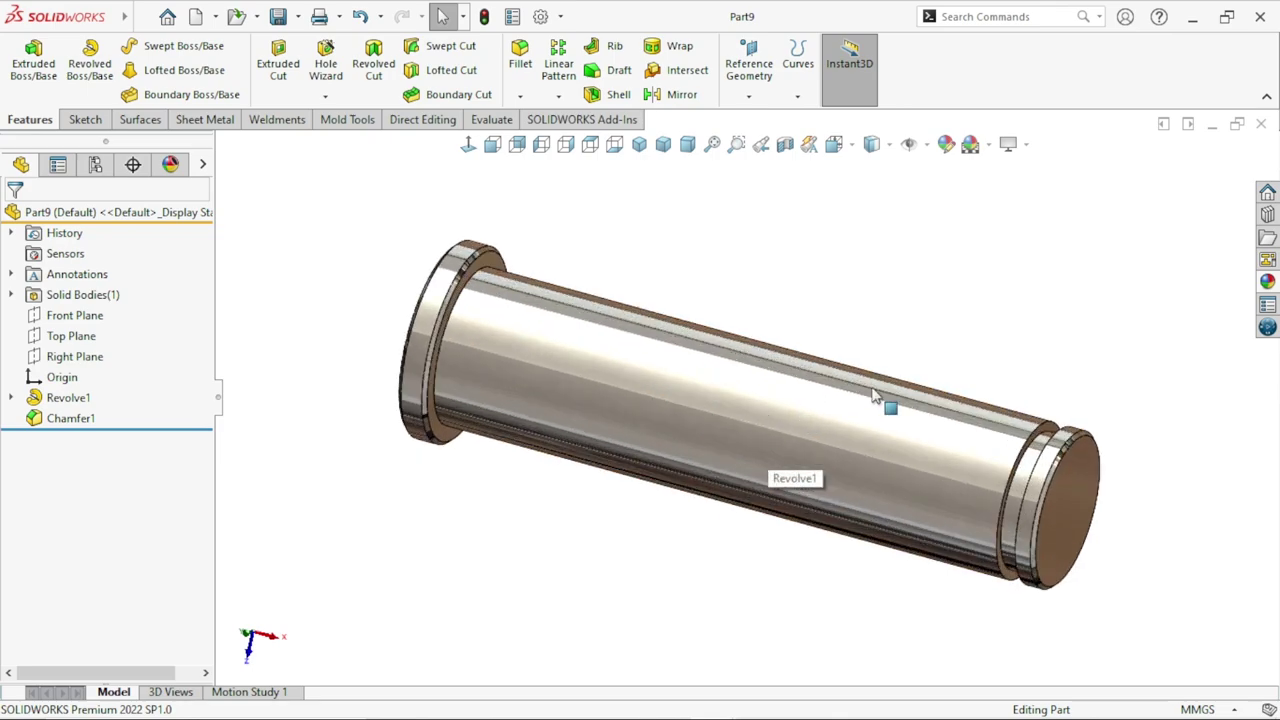
pyautogui.moveTo(927, 314)
pyautogui.mouseDown(button='middle')
pyautogui.moveTo(943, 331)
pyautogui.moveTo(806, 437)
pyautogui.mouseUp(button='middle')
pyautogui.scroll(2, 780, 420)
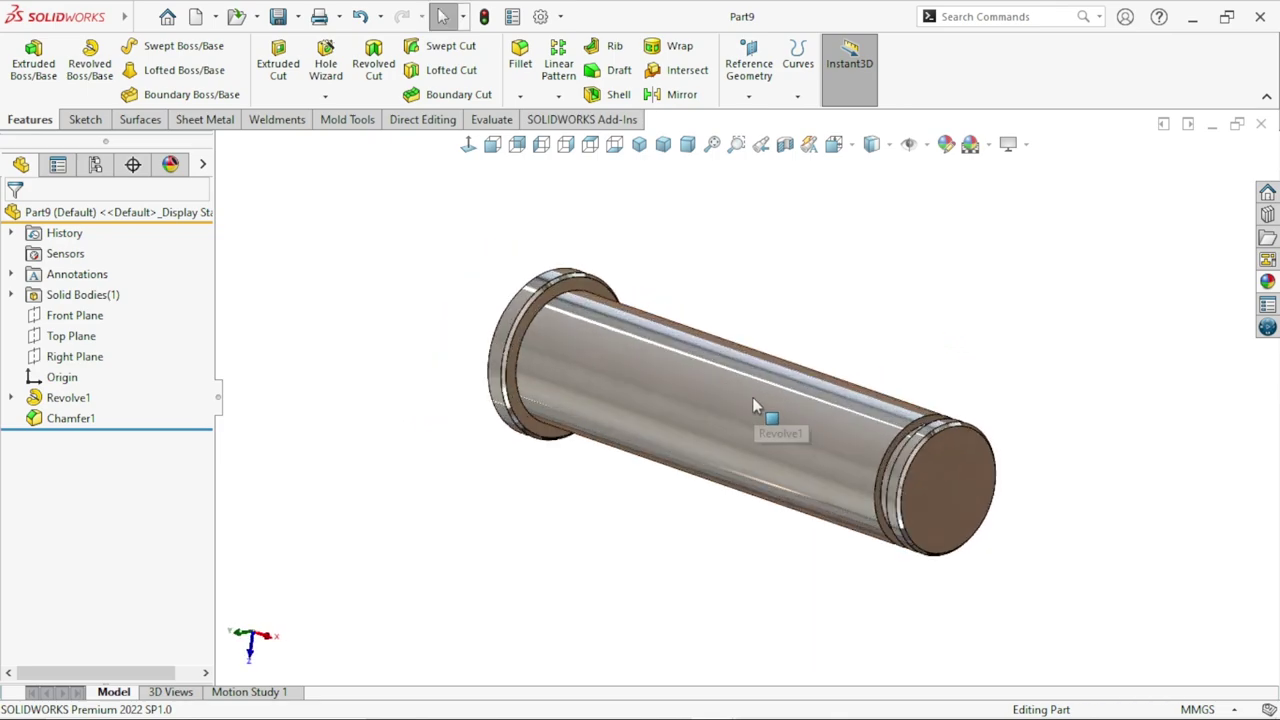
pyautogui.scroll(-2, 755, 435)
pyautogui.scroll(-2, 750, 400)
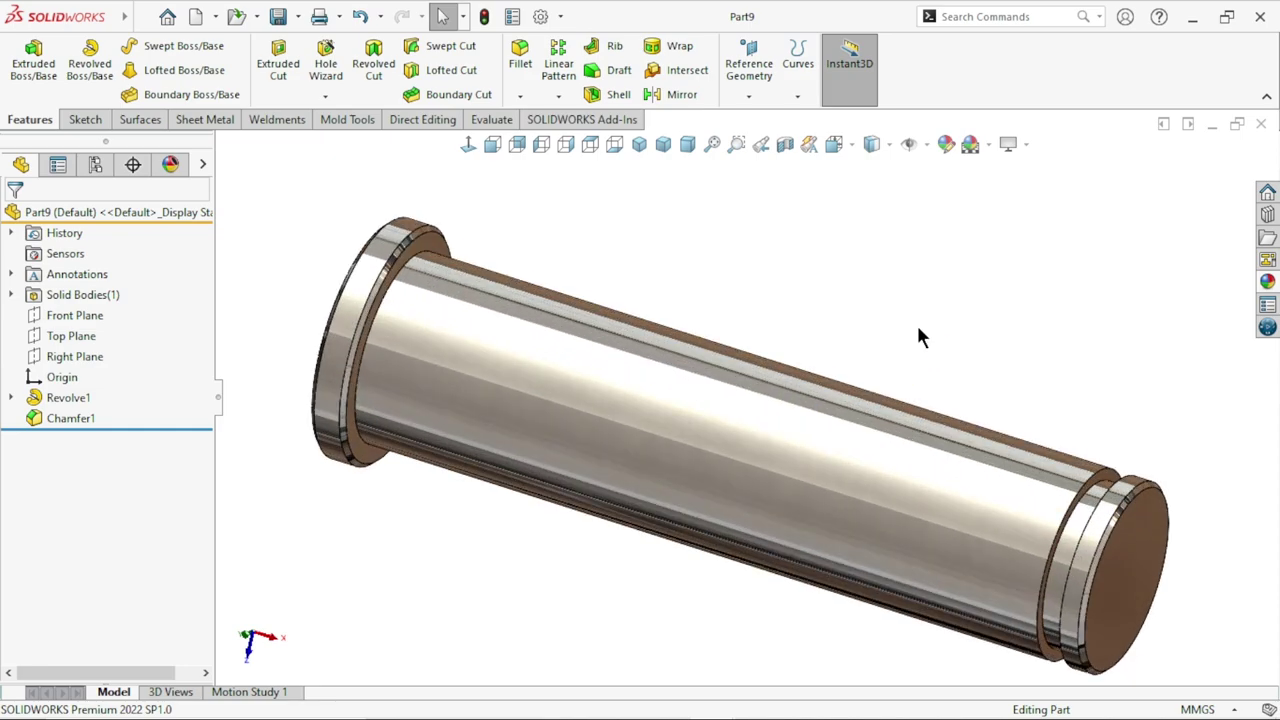
pyautogui.scroll(3, 810, 420)
pyautogui.scroll(-1, 771, 451)
pyautogui.scroll(-1, 800, 430)
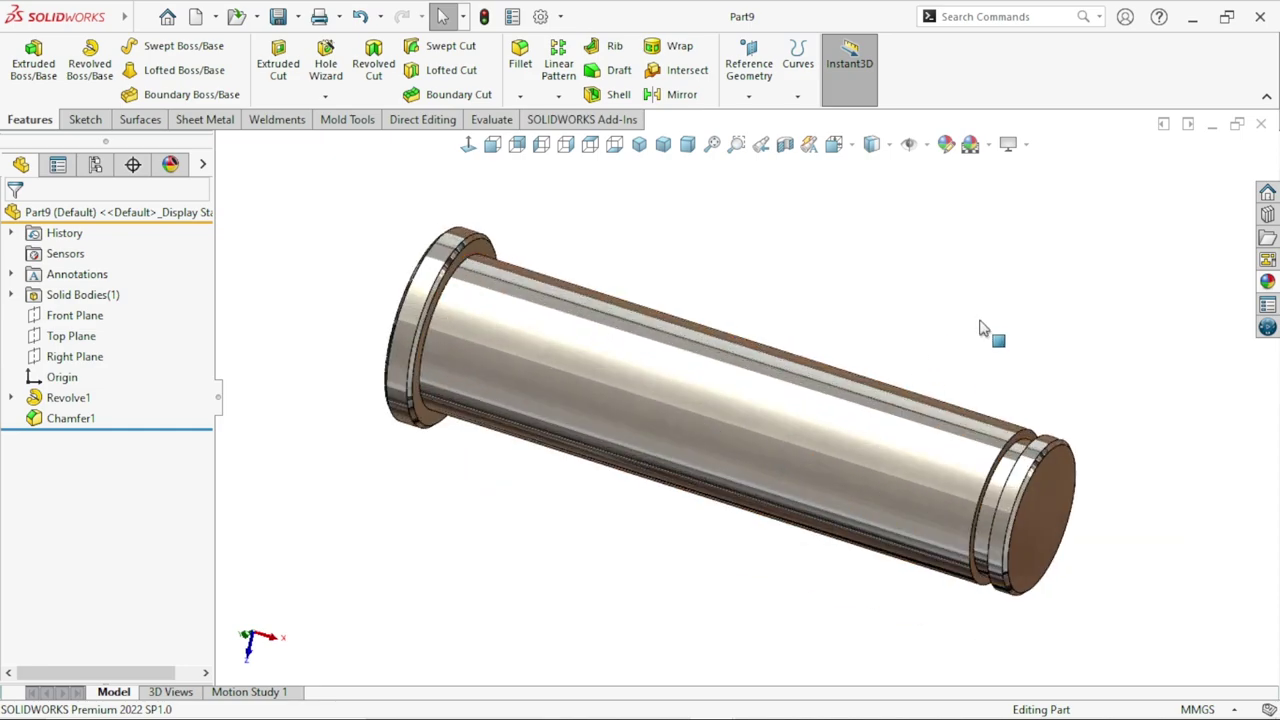
pyautogui.moveTo(996, 360)
pyautogui.mouseDown(button='middle')
pyautogui.moveTo(974, 346)
pyautogui.moveTo(787, 388)
pyautogui.mouseUp(button='middle')
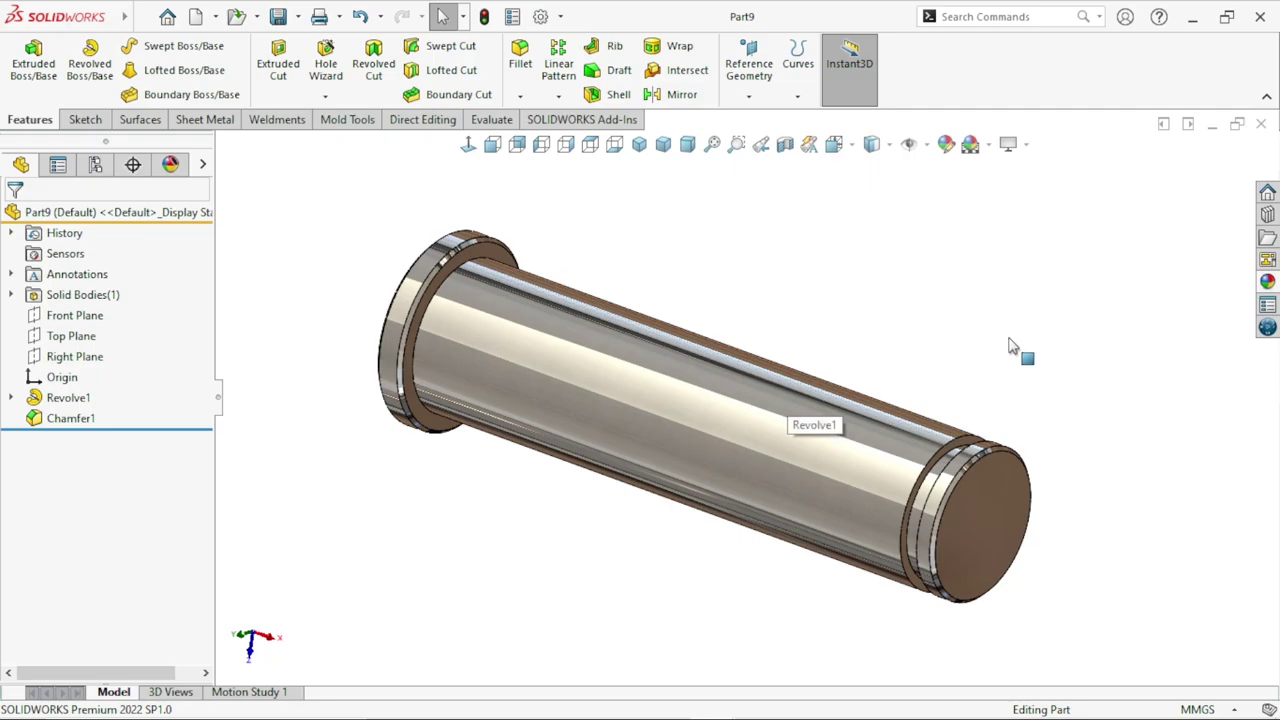